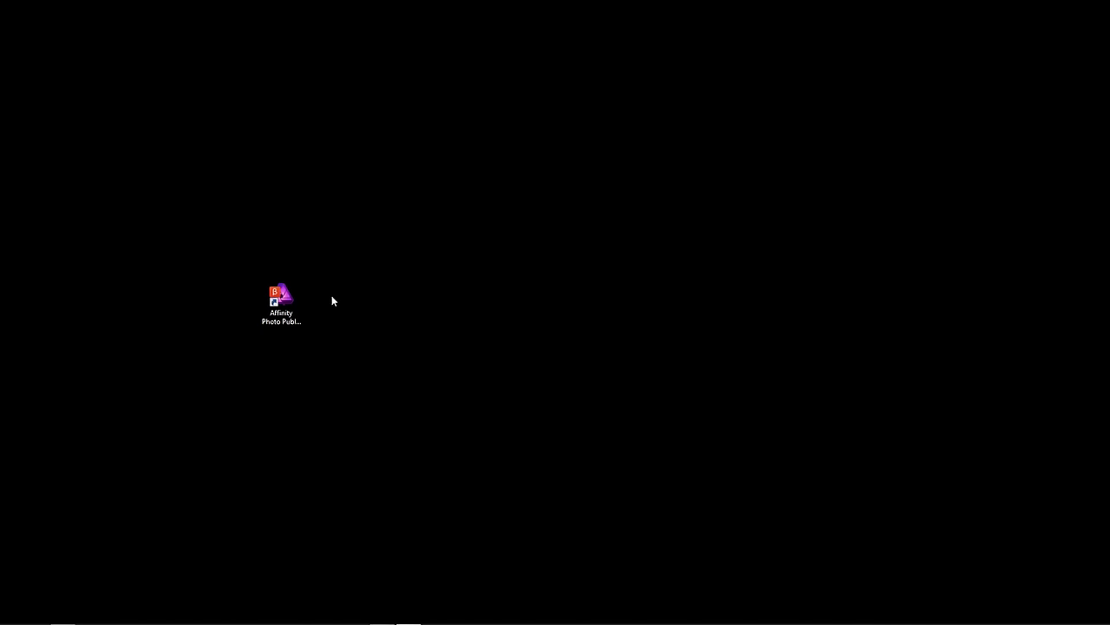
# Refresh the desktop and move the Affinity Photo Public Beta shortcut up and to the left.
pyautogui.click(302, 302)
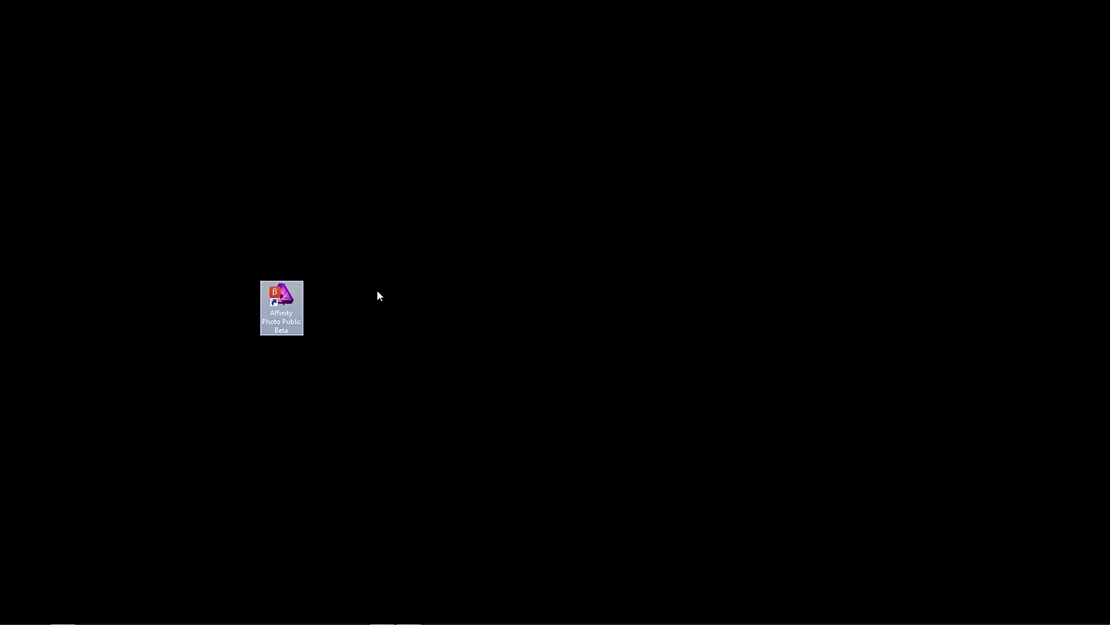
pyautogui.rightClick(378, 295)
pyautogui.click(404, 322)
pyautogui.click(281, 311)
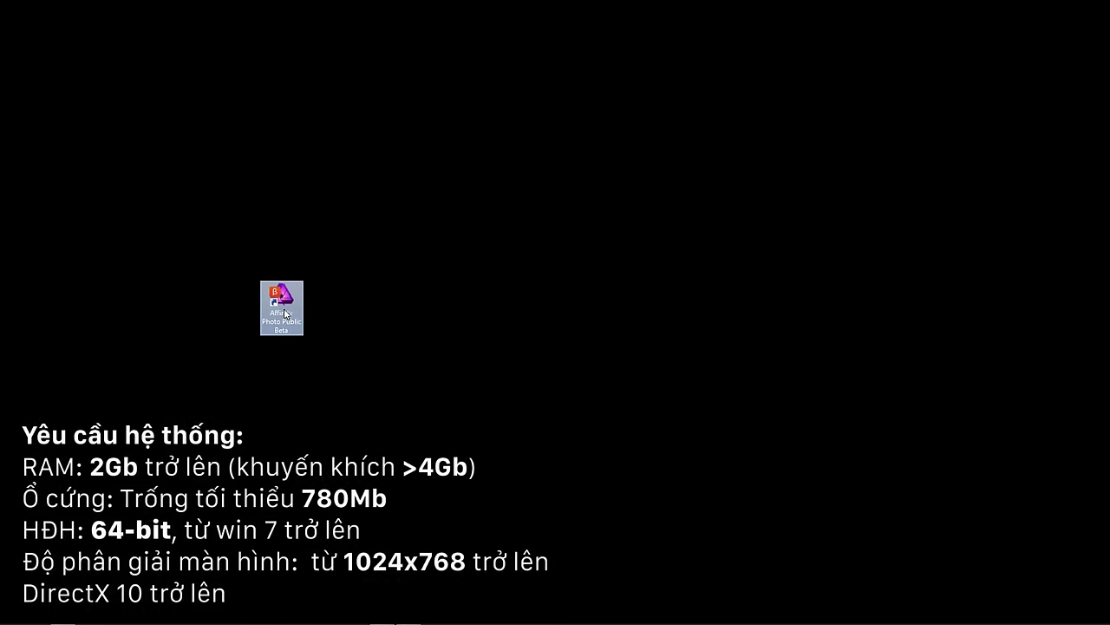
pyautogui.moveTo(284, 312)
pyautogui.mouseDown()
pyautogui.moveTo(111, 201)
pyautogui.moveTo(209, 265)
pyautogui.mouseUp()
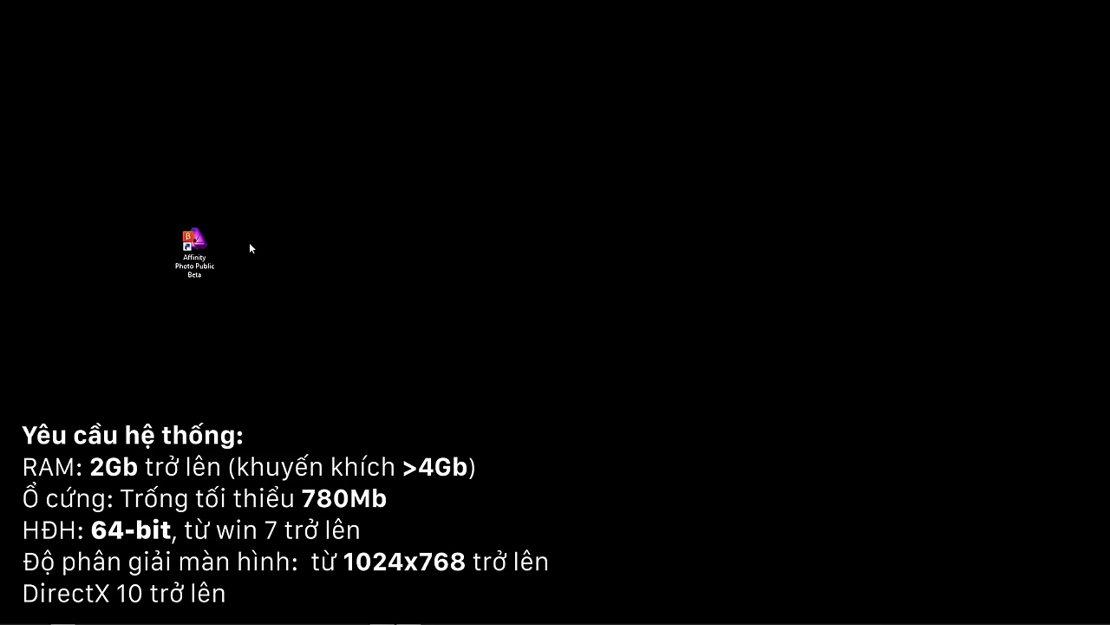
# Launch Affinity Photo 1.5 Beta from its desktop shortcut, refreshing the desktop while it loads.
pyautogui.doubleClick(206, 267)
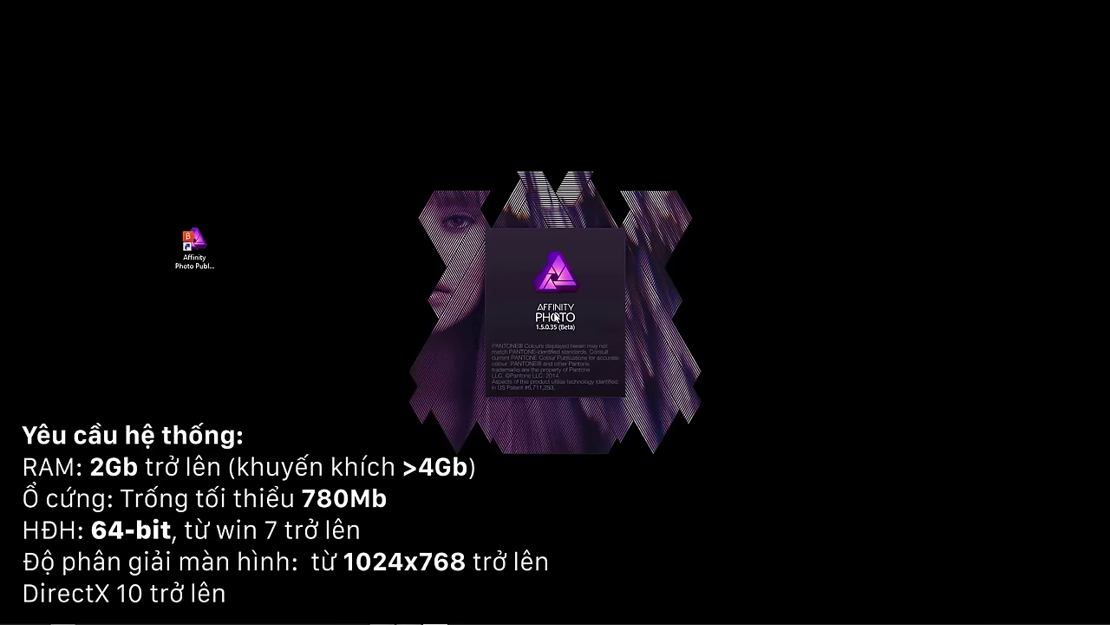
pyautogui.rightClick(768, 230)
pyautogui.click(594, 333)
pyautogui.rightClick(774, 274)
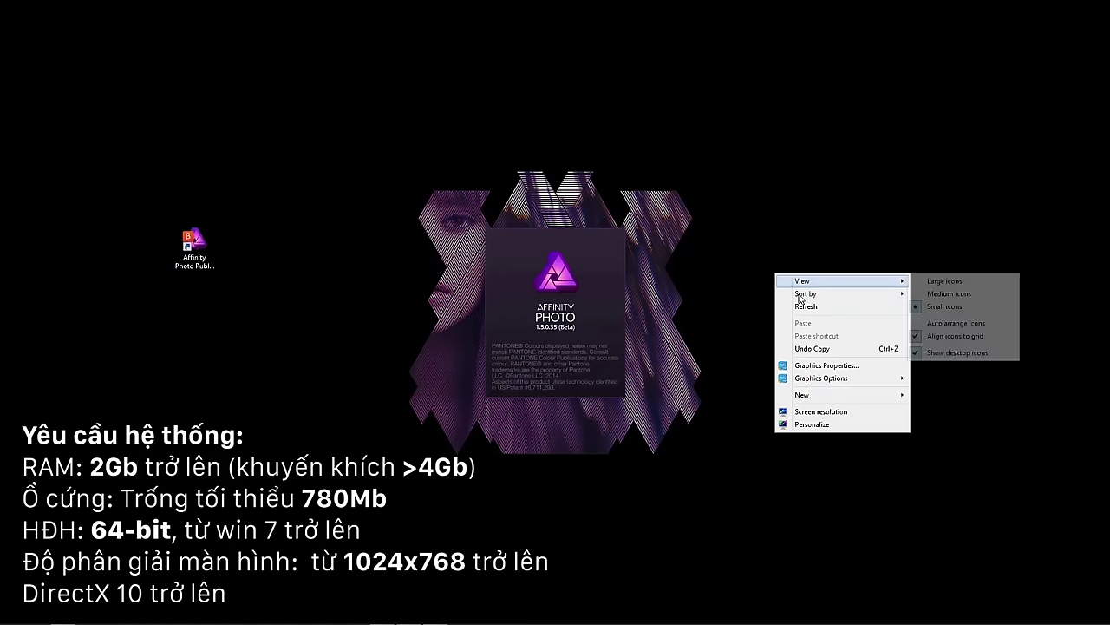
pyautogui.click(794, 305)
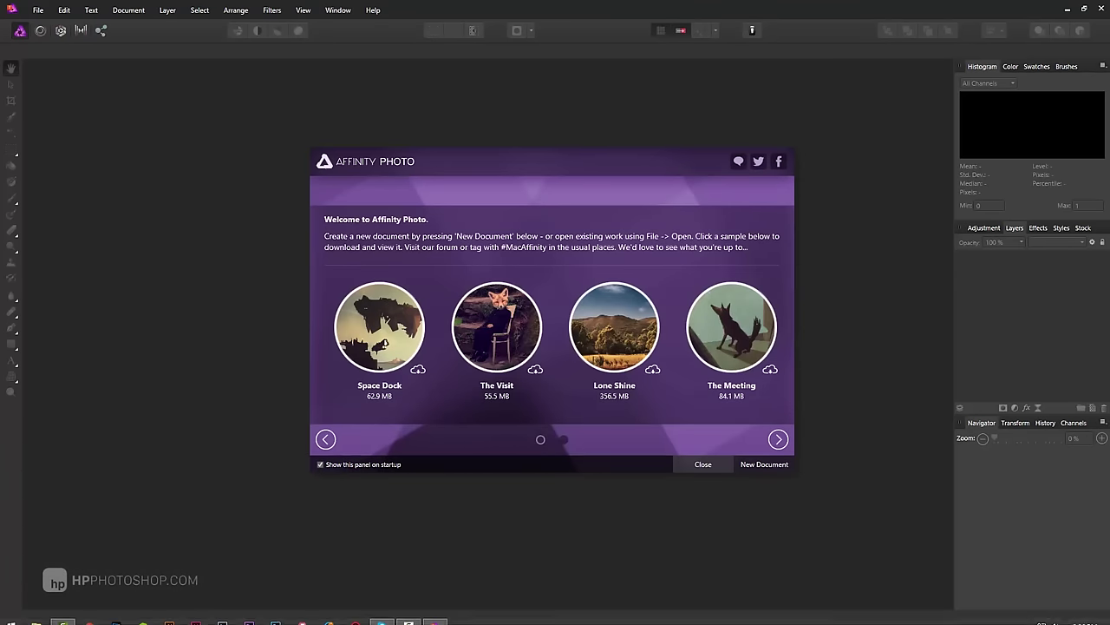
pyautogui.rightClick(733, 621)
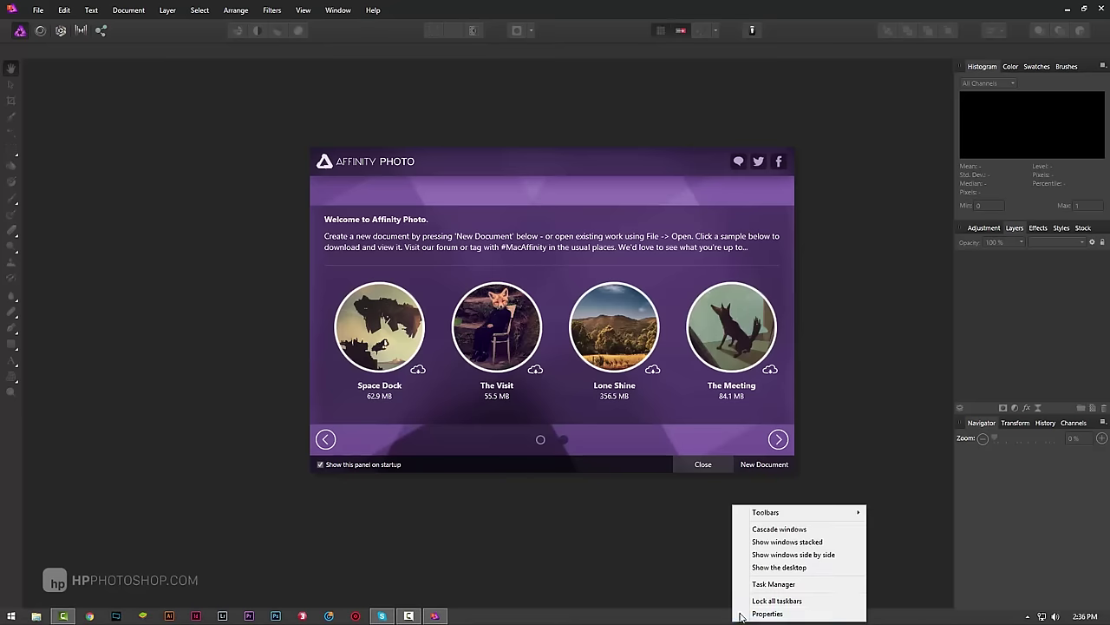
pyautogui.click(763, 612)
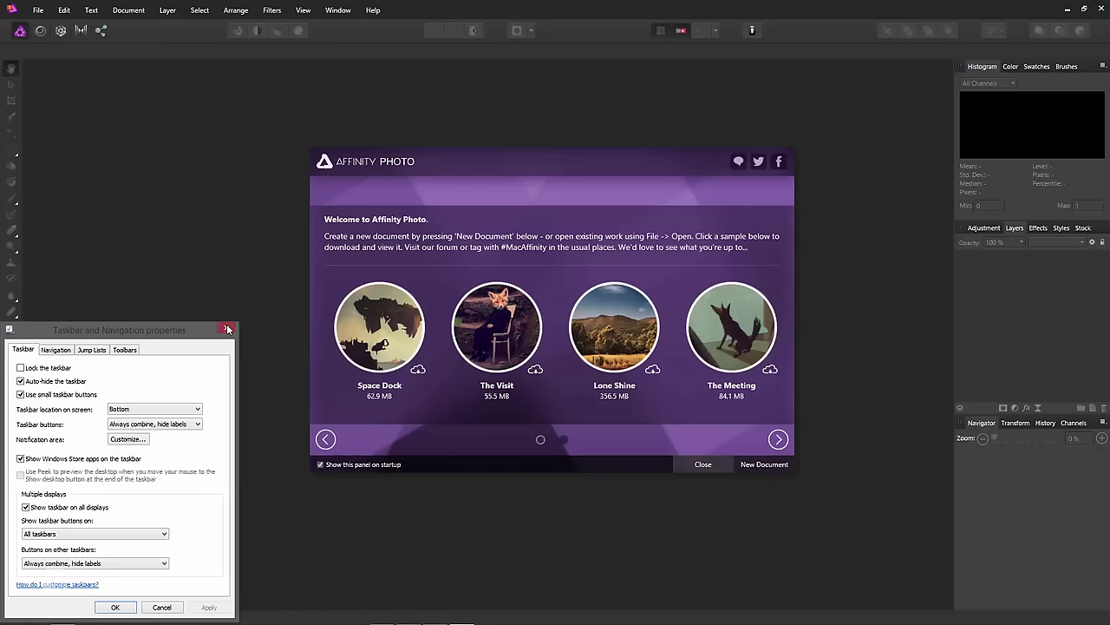
pyautogui.press('Escape')
pyautogui.rightClick(726, 617)
pyautogui.click(751, 577)
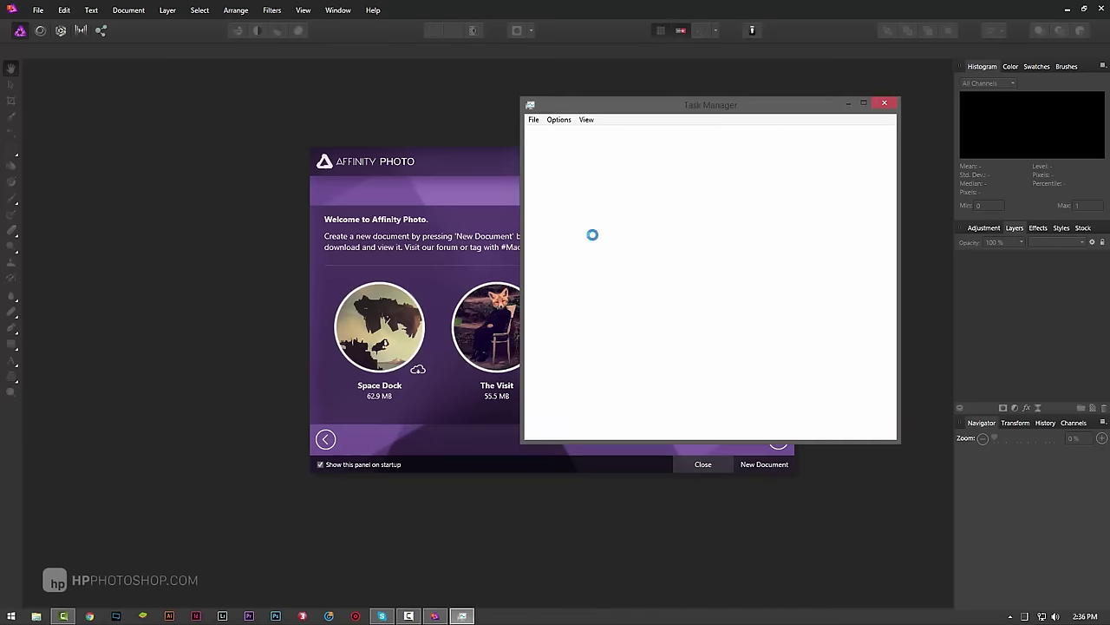
pyautogui.moveTo(672, 108); pyautogui.dragTo(686, 134)
pyautogui.click(613, 223)
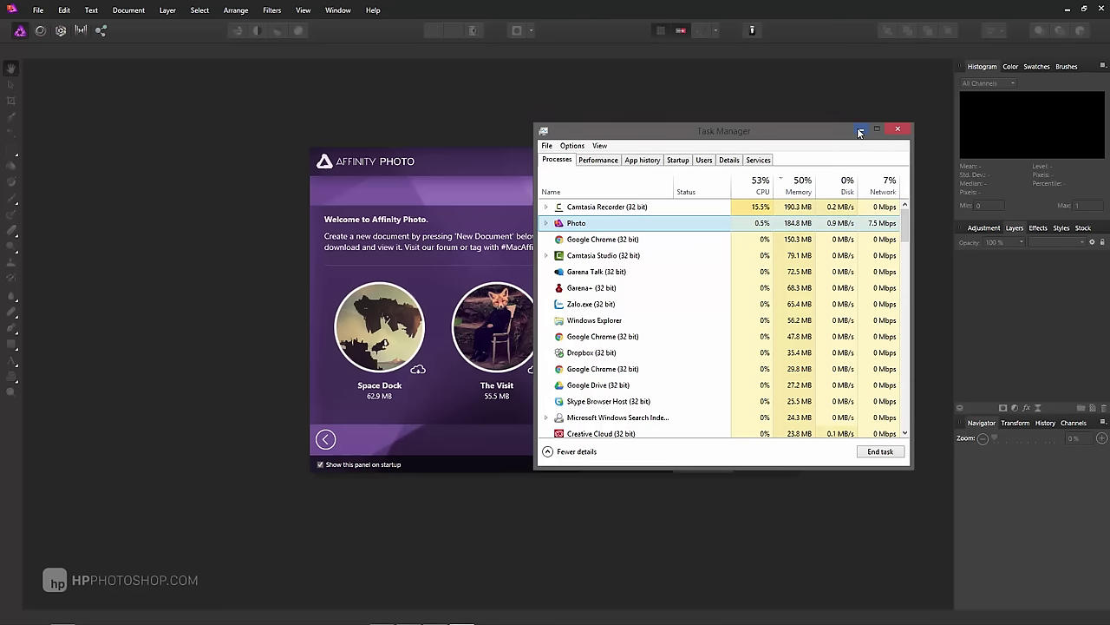
pyautogui.click(861, 130)
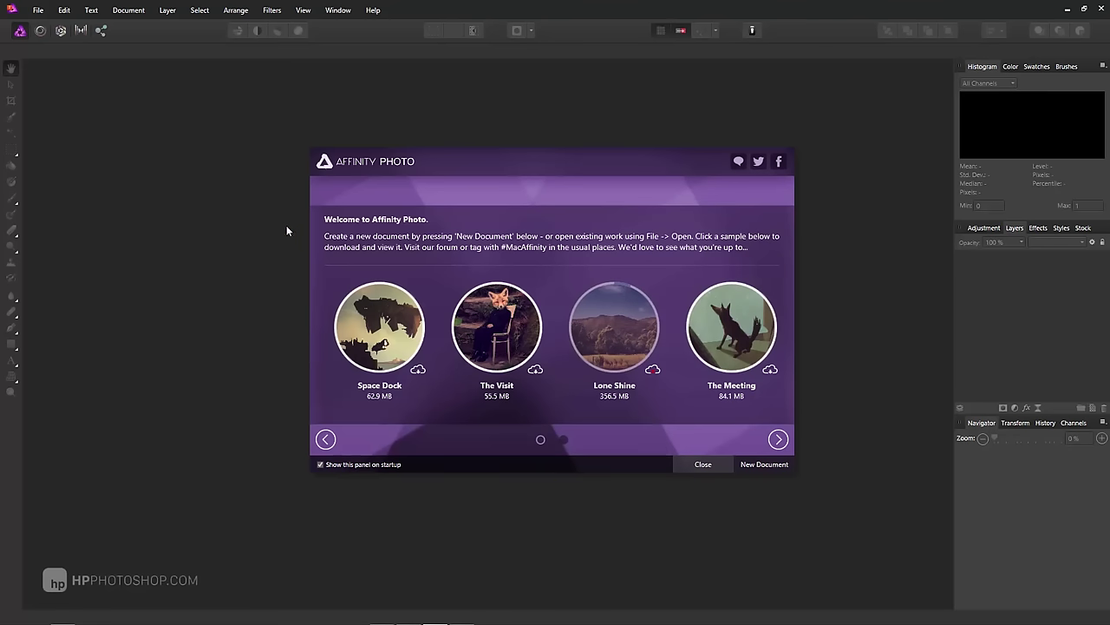
# Nudge the welcome panel slightly, then dismiss it.
pyautogui.moveTo(518, 163)
pyautogui.mouseDown()
pyautogui.moveTo(585, 351)
pyautogui.moveTo(527, 154)
pyautogui.mouseUp()
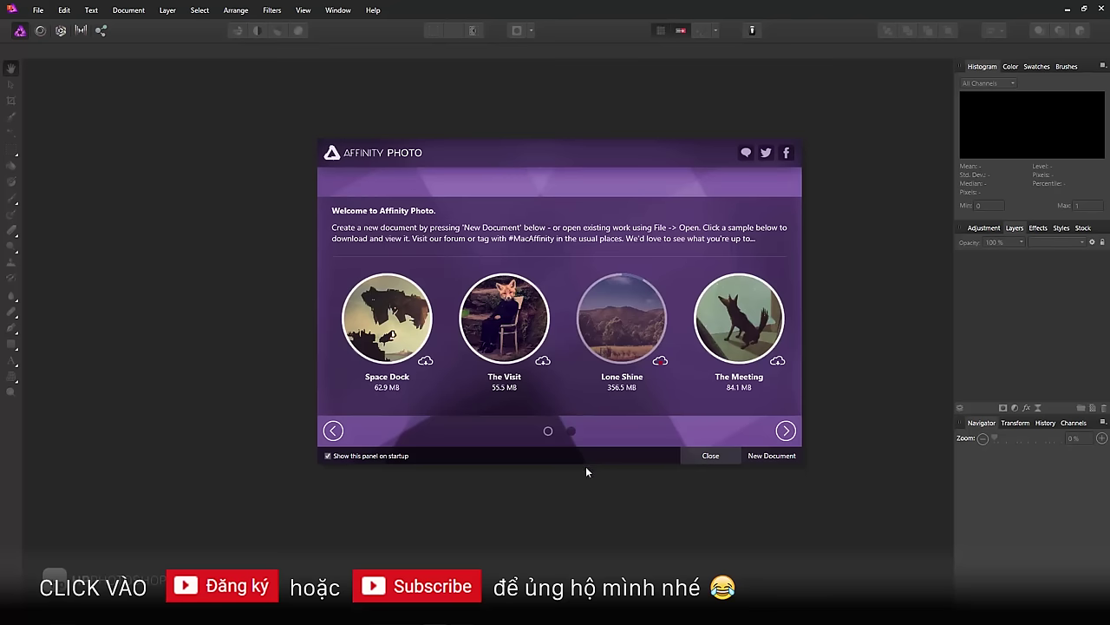
pyautogui.click(711, 456)
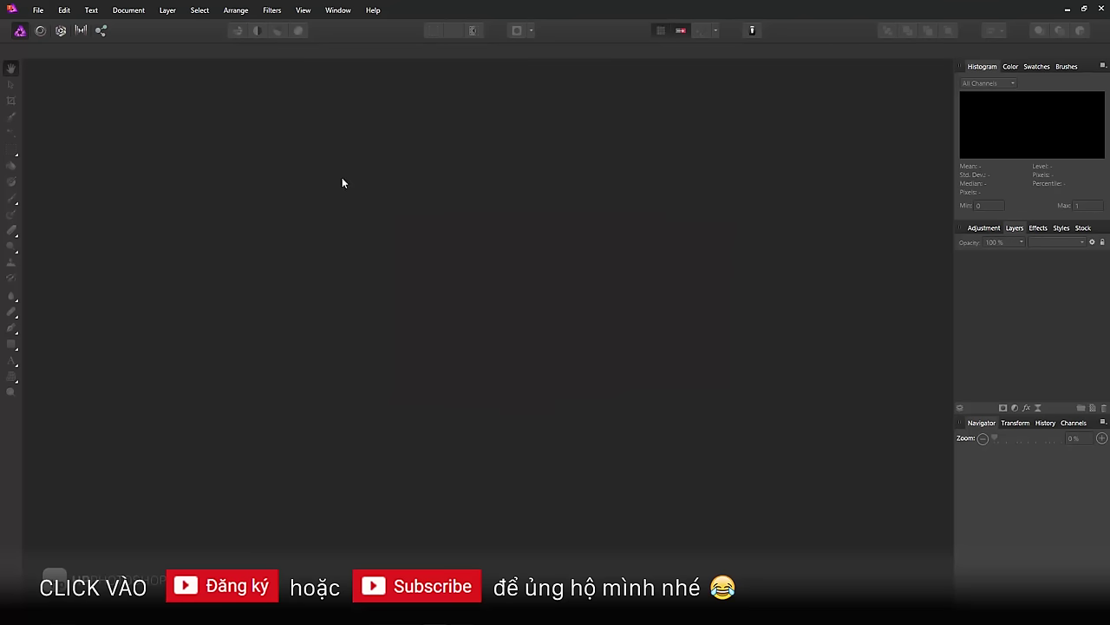
# Open the RAW file TIN_4514.CR2 from the hinhanh > stock suu tam folder.
pyautogui.click(38, 11)
pyautogui.click(64, 124)
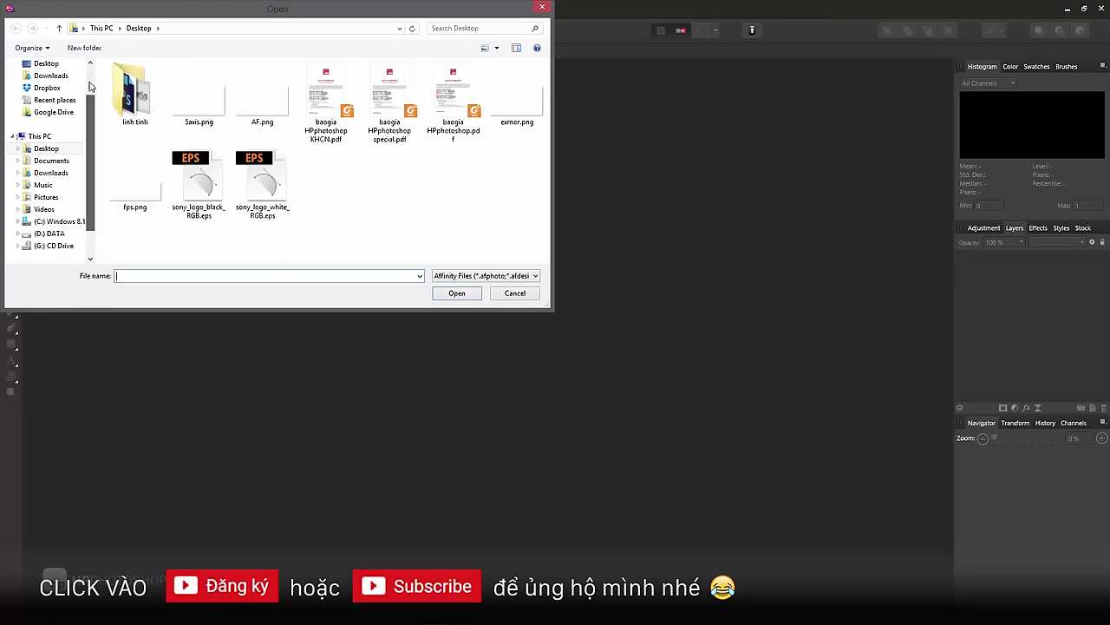
pyautogui.scroll(2, 52, 111)
pyautogui.click(46, 105)
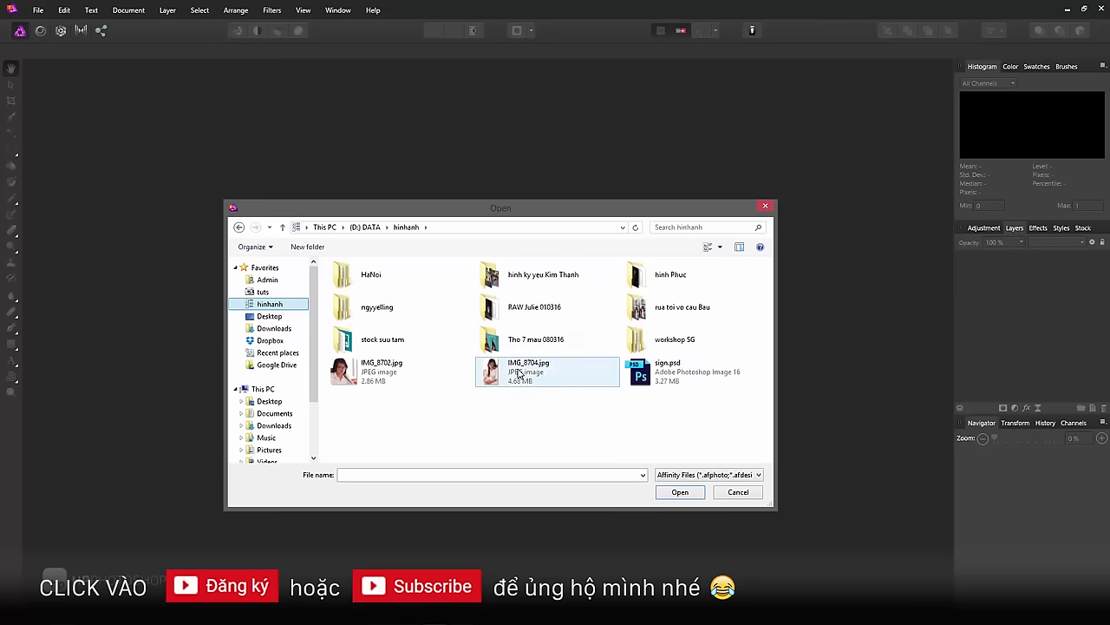
pyautogui.click(428, 342)
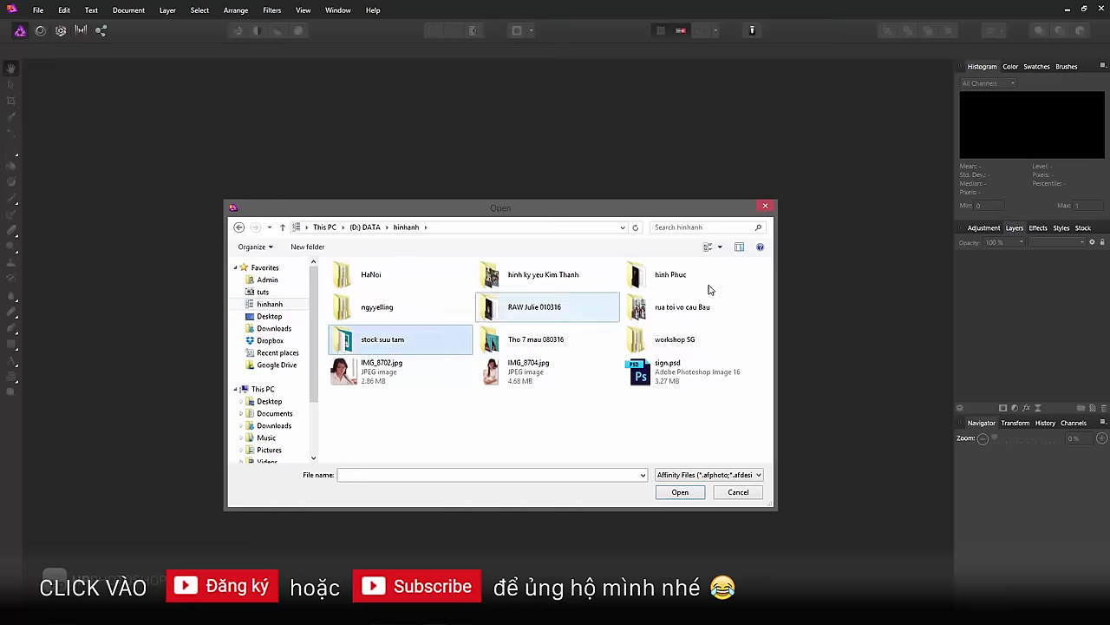
pyautogui.moveTo(768, 274); pyautogui.dragTo(777, 448)
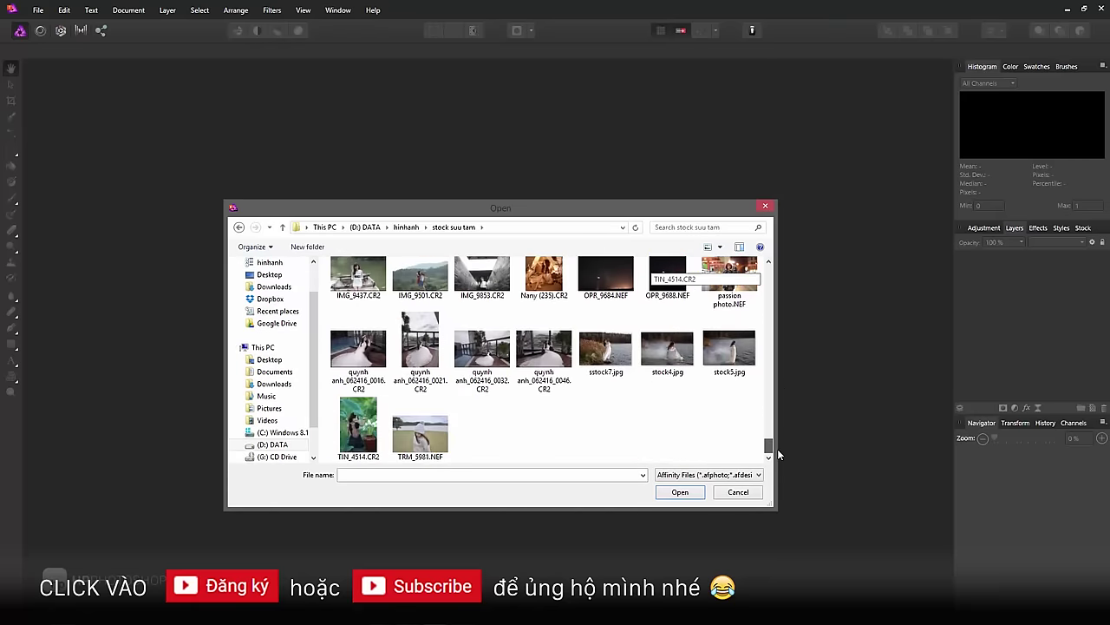
pyautogui.click(438, 451)
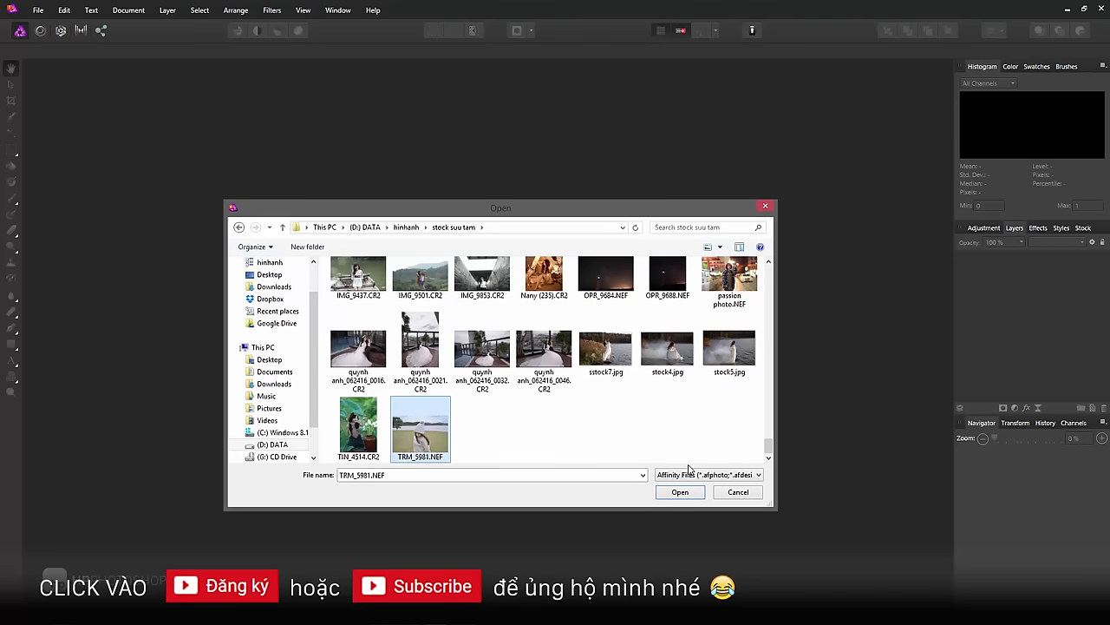
pyautogui.click(687, 491)
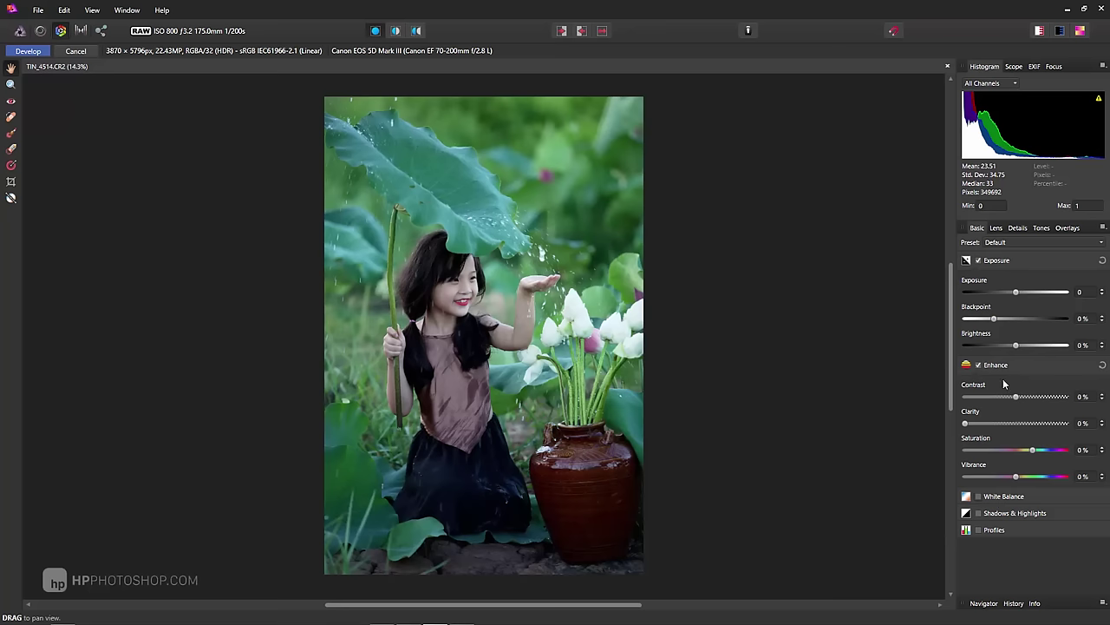
# Collapse Enhance in the Basic tab and raise Exposure to 0.24.
pyautogui.click(979, 260)
pyautogui.click(978, 277)
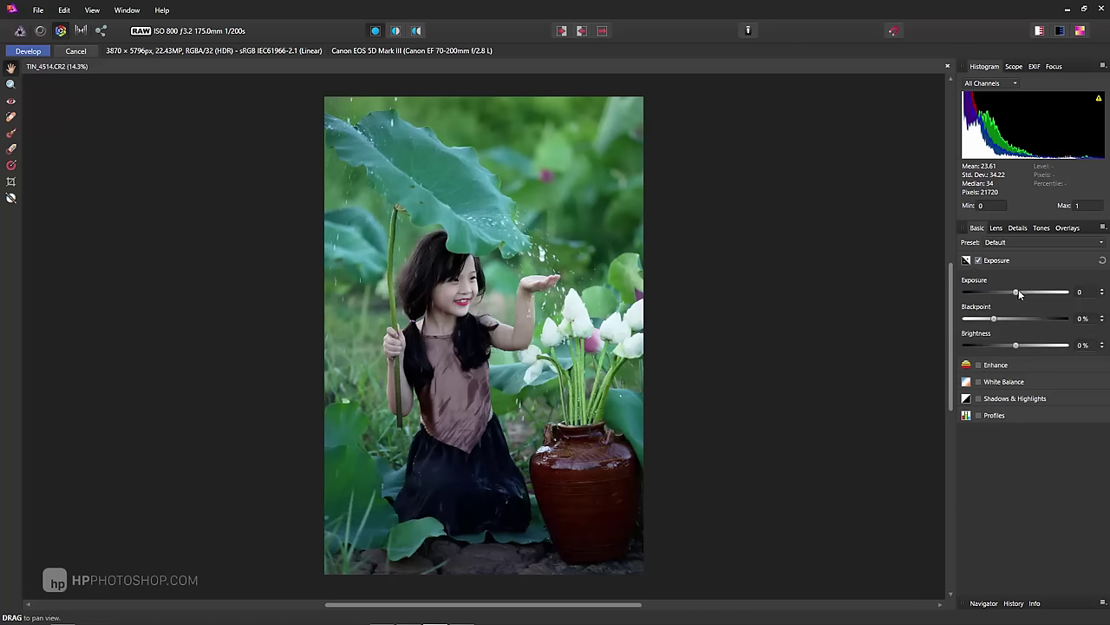
pyautogui.moveTo(1017, 292); pyautogui.dragTo(995, 323)
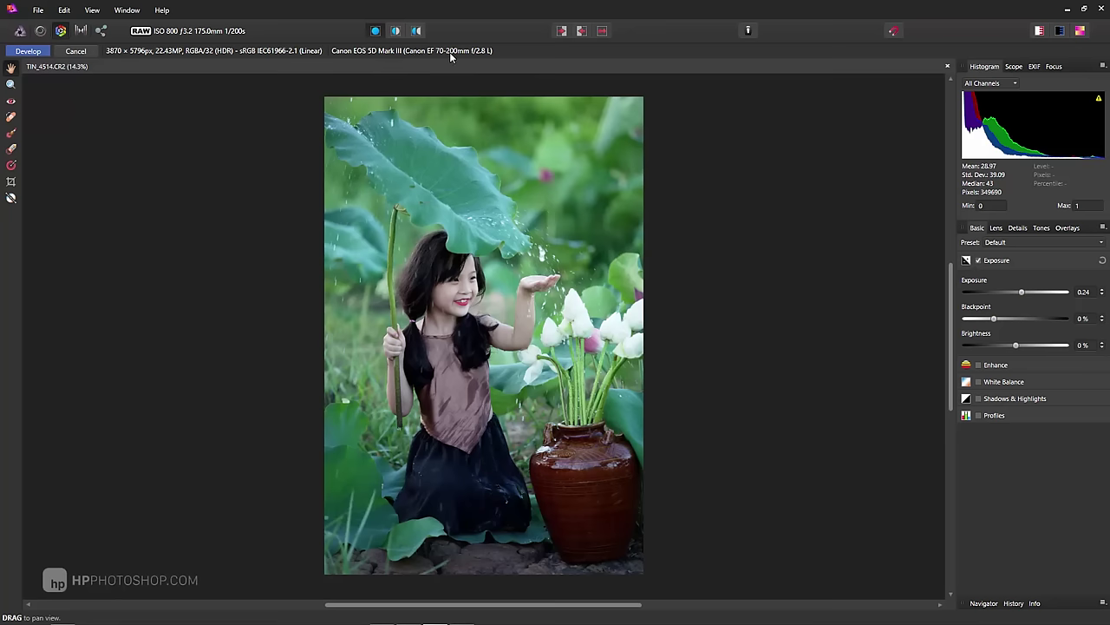
# Enable Profiles and set the Output Profile to sRGB IEC61966-2.1.
pyautogui.click(981, 417)
pyautogui.click(1004, 444)
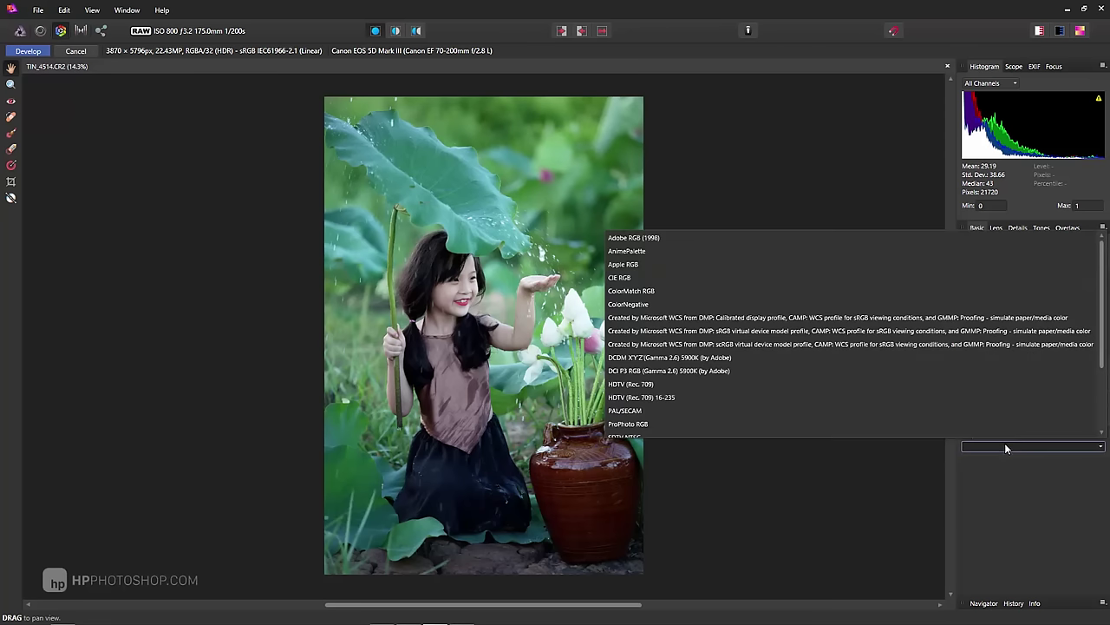
pyautogui.scroll(-3, 766, 379)
pyautogui.click(1025, 537)
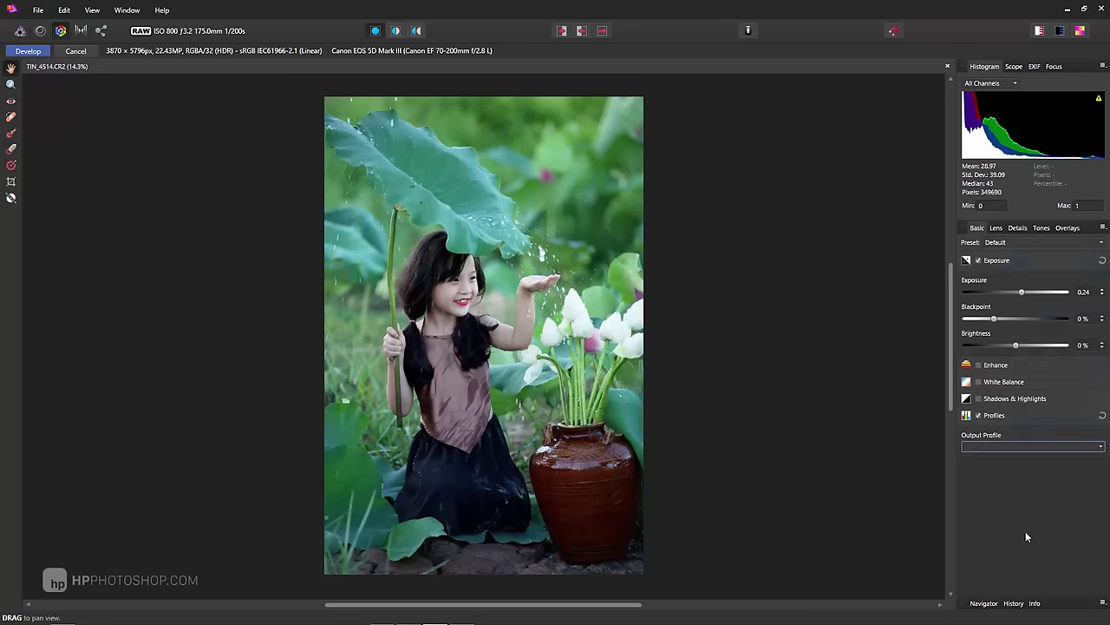
pyautogui.click(1038, 446)
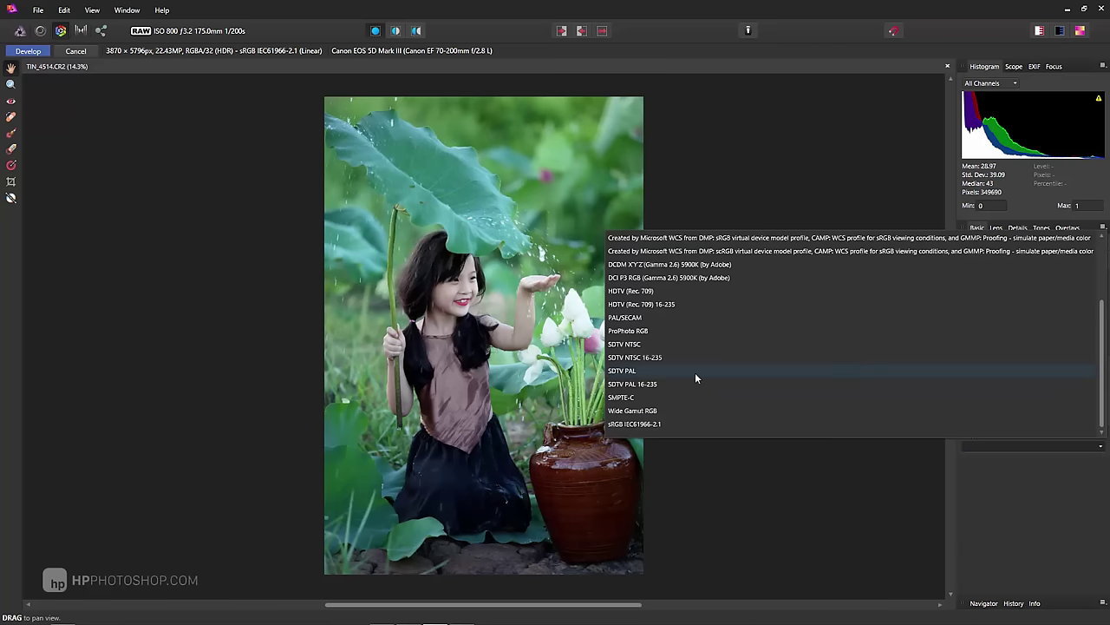
pyautogui.click(645, 423)
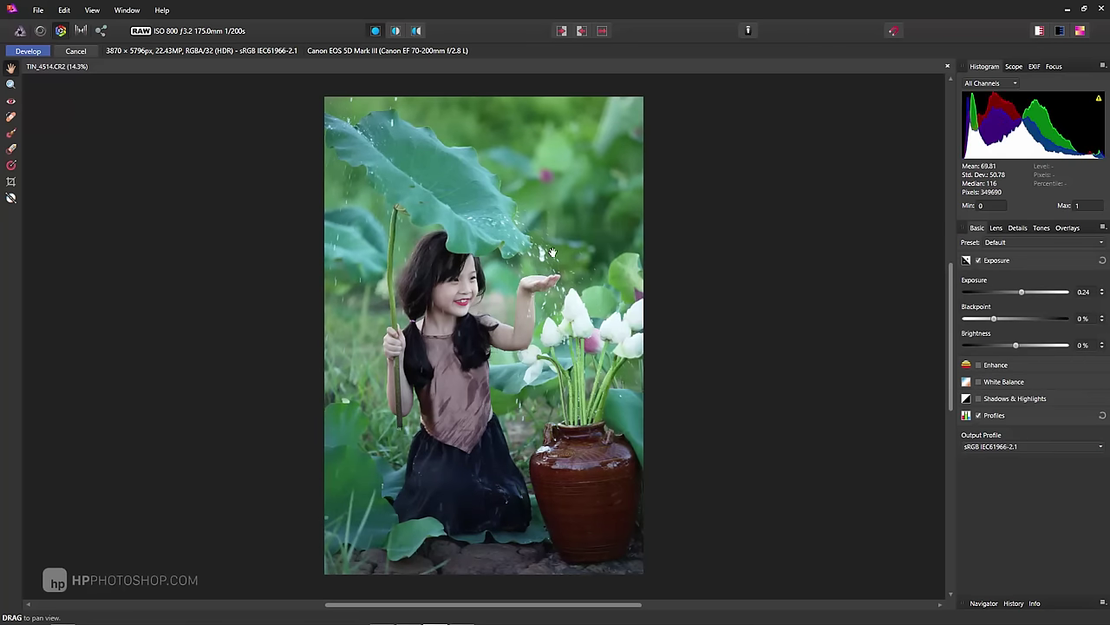
# Enable the Shadows & Highlights, White Balance and Enhance adjustments.
pyautogui.click(1014, 400)
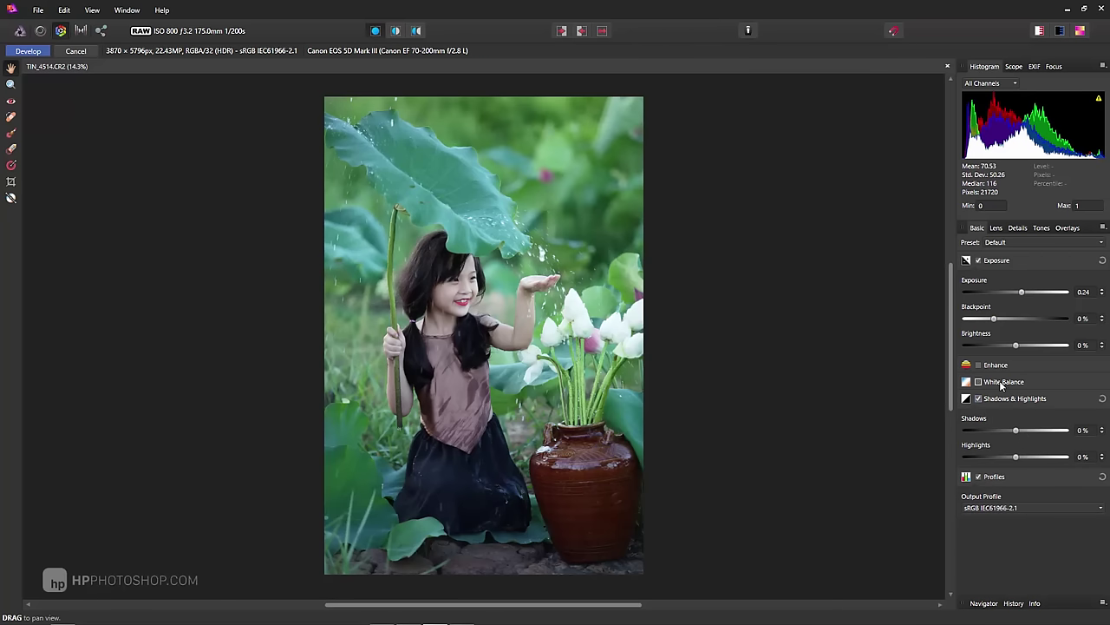
pyautogui.click(1002, 384)
pyautogui.click(1004, 366)
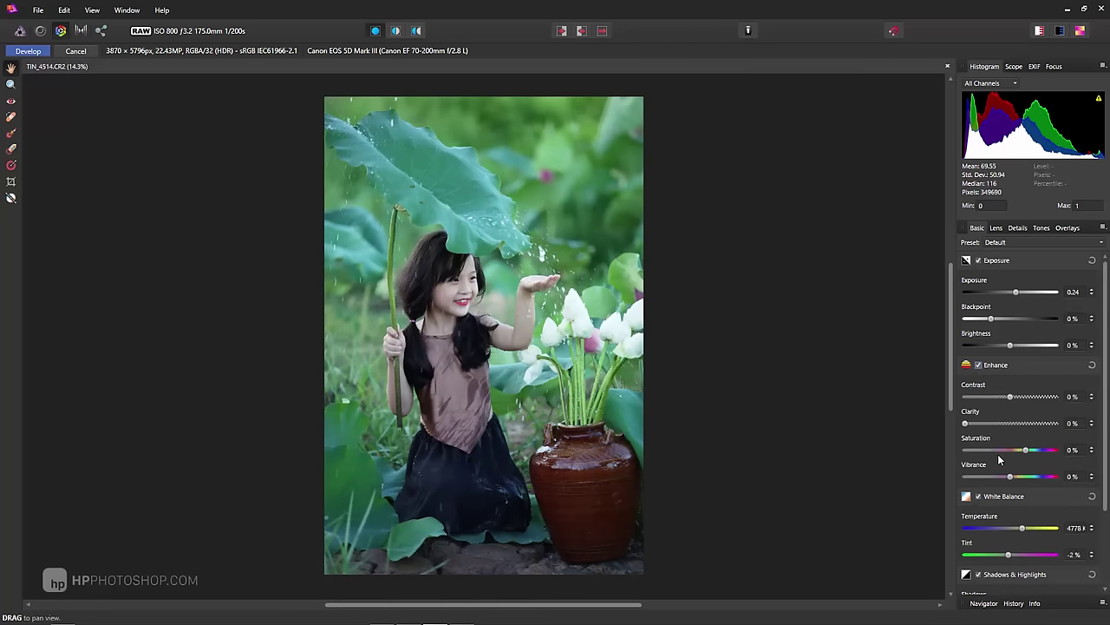
pyautogui.click(996, 228)
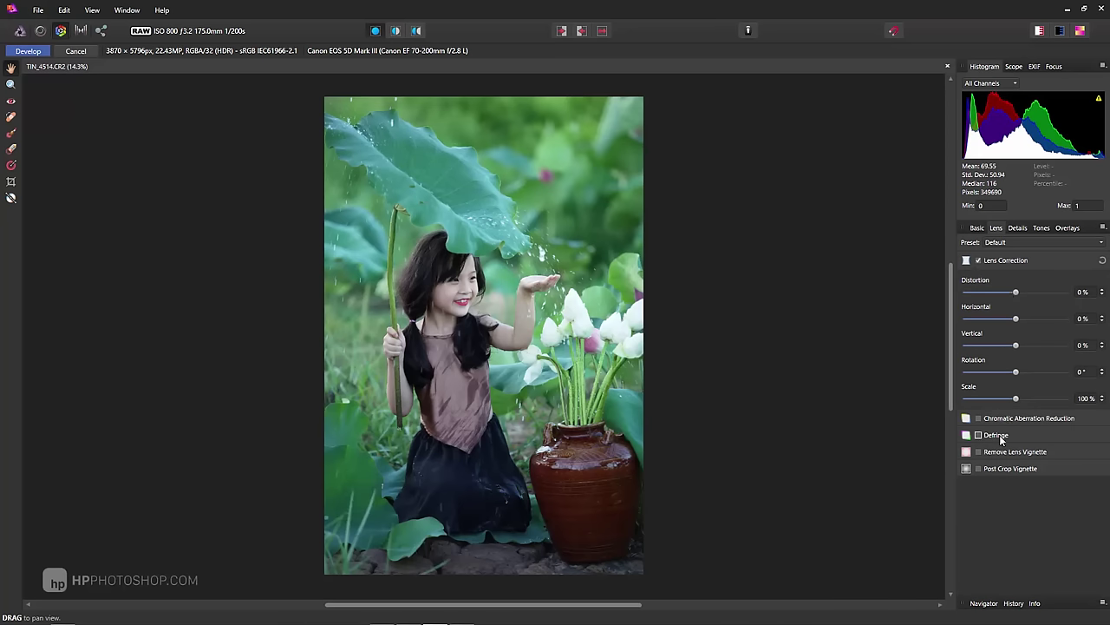
# Enable Chromatic Aberration Reduction in the Lens tab, leaving Defringe off.
pyautogui.click(994, 438)
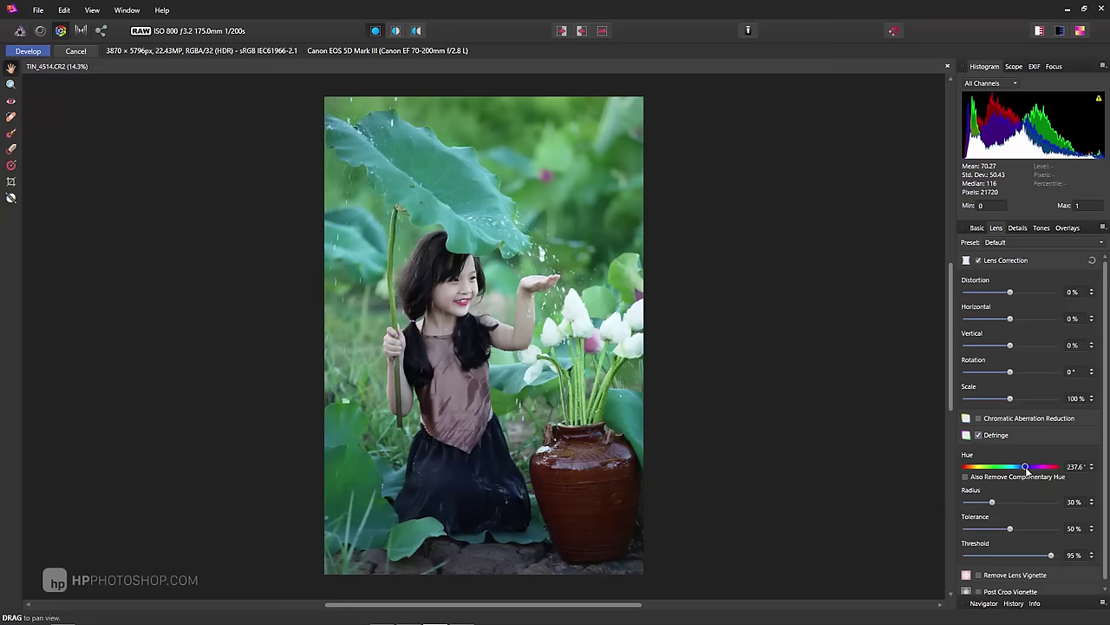
pyautogui.click(978, 435)
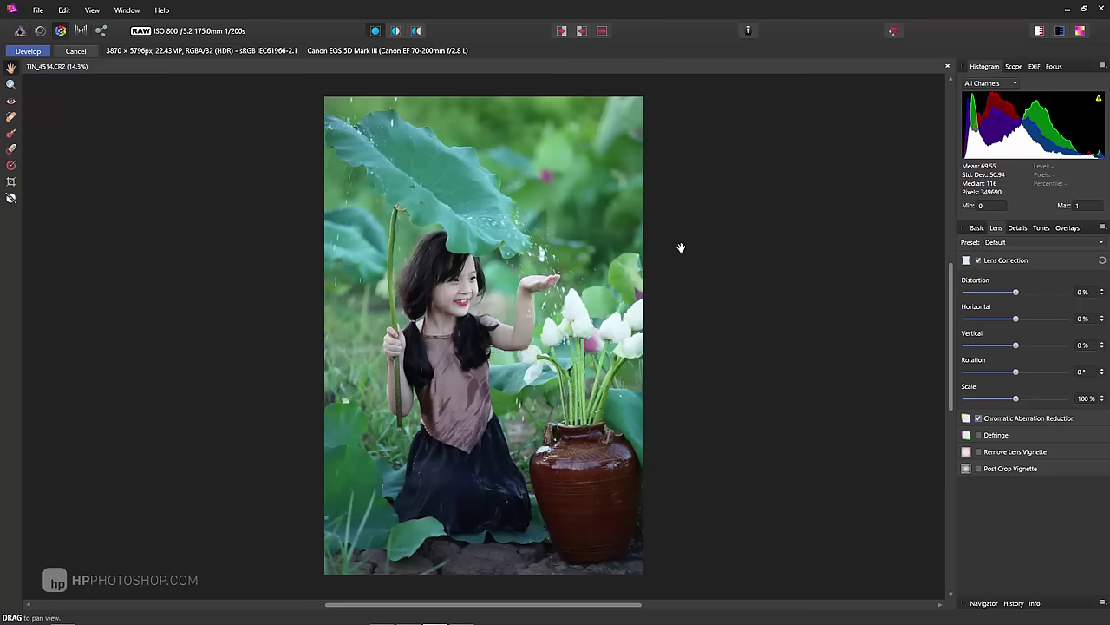
# Toggle Noise Reduction on and off, then browse the Tones and Overlays tabs.
pyautogui.click(1017, 228)
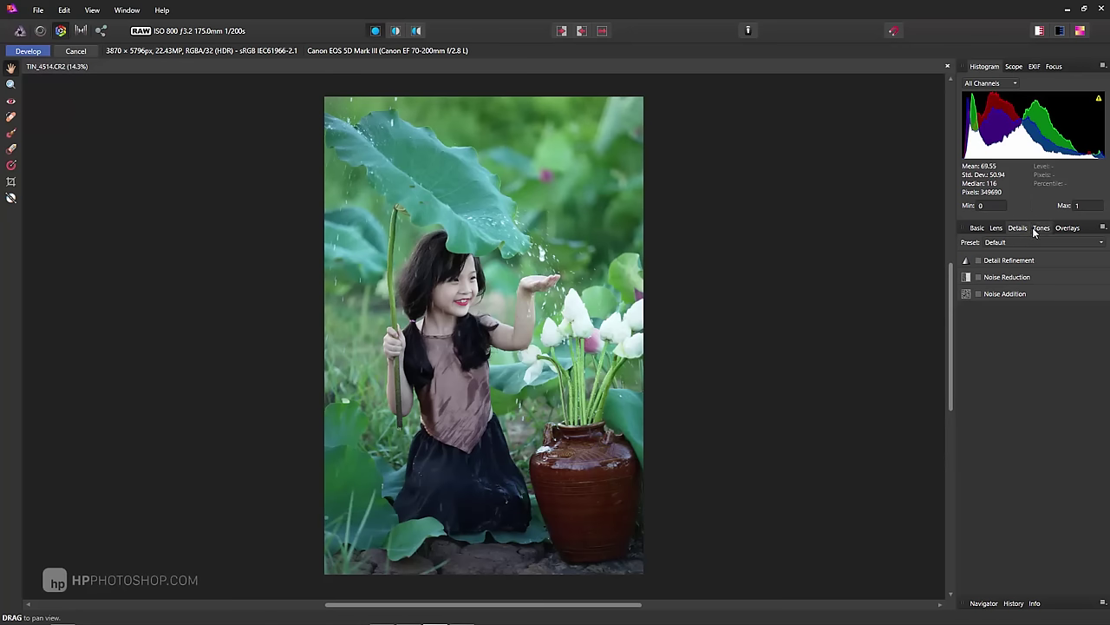
pyautogui.click(1007, 276)
pyautogui.click(1009, 277)
pyautogui.click(1041, 228)
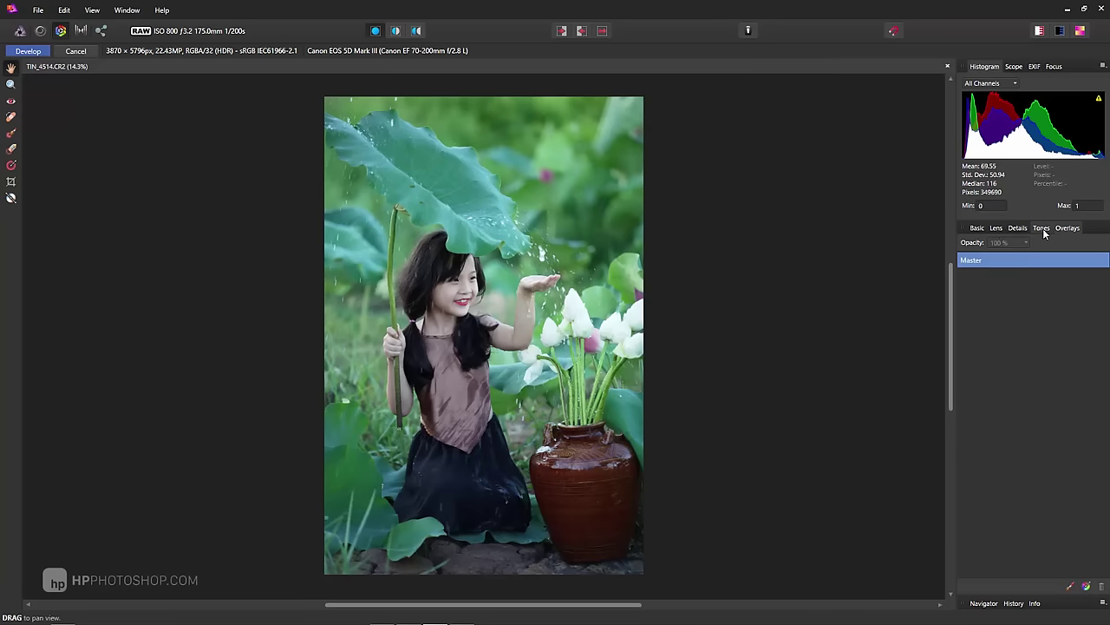
pyautogui.click(1041, 229)
pyautogui.click(978, 229)
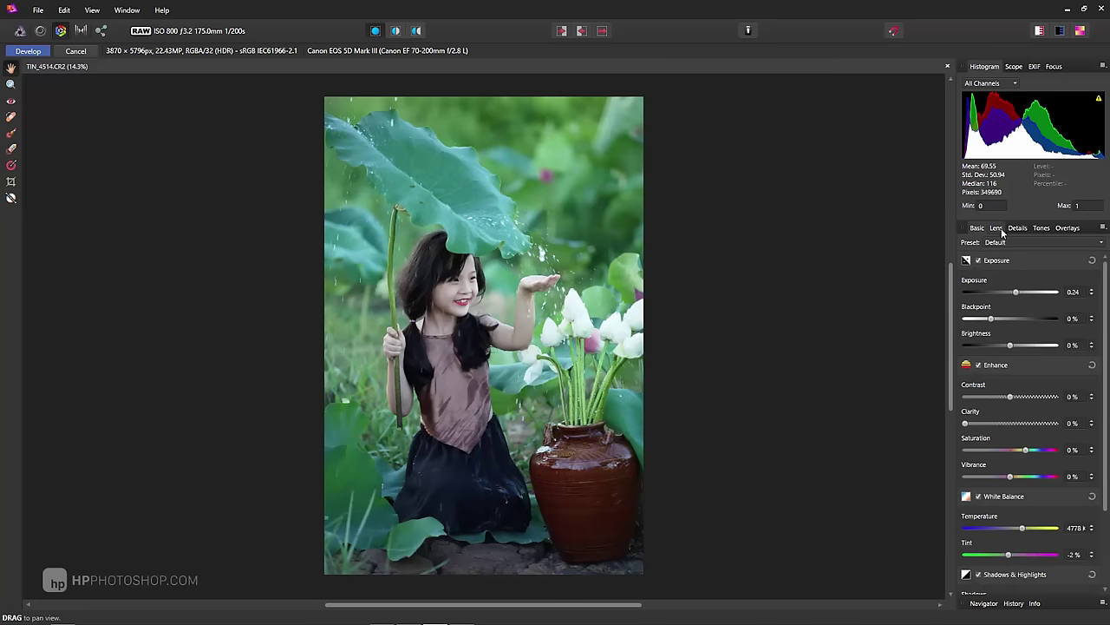
pyautogui.click(1016, 228)
pyautogui.click(1068, 228)
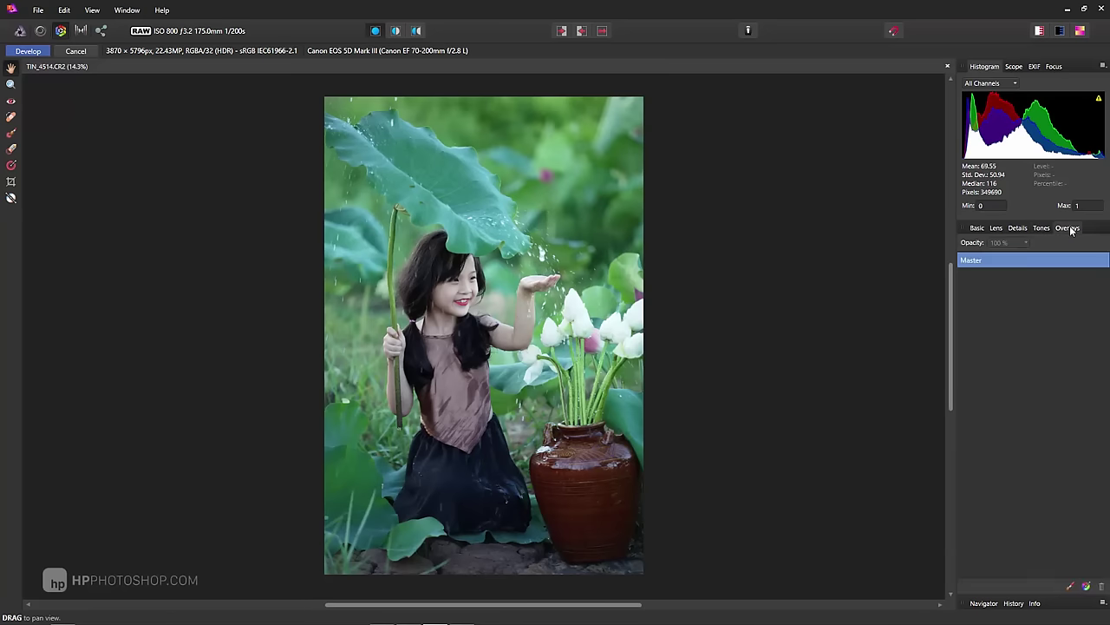
pyautogui.click(1041, 228)
# Review the Details, Lens and Basic tabs, then show the EXIF camera metadata summary.
pyautogui.click(1018, 229)
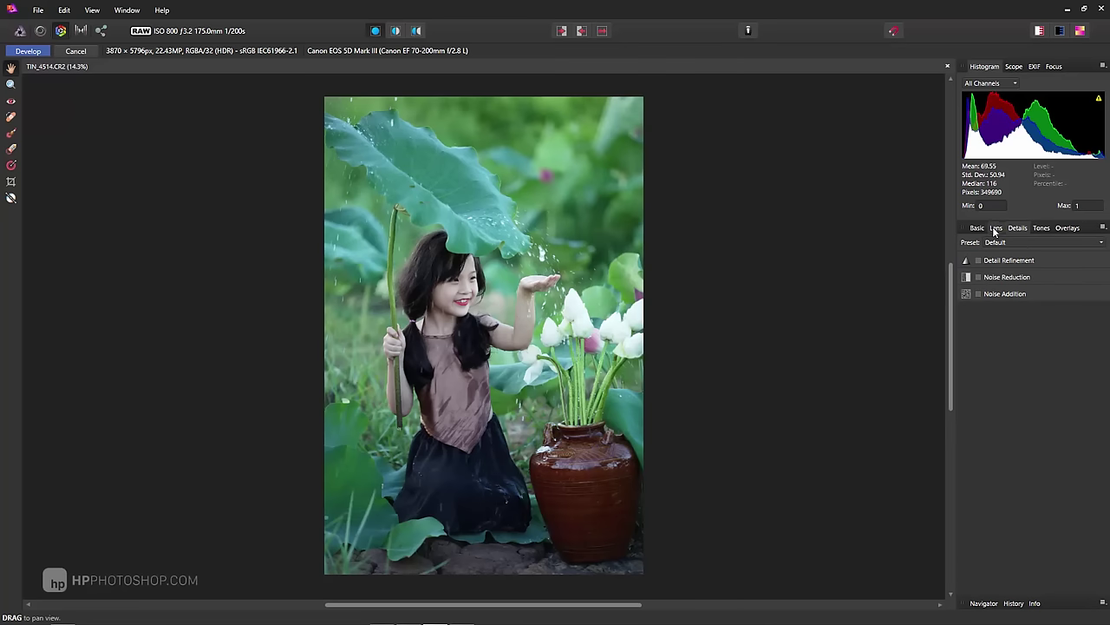
pyautogui.click(996, 228)
pyautogui.click(984, 228)
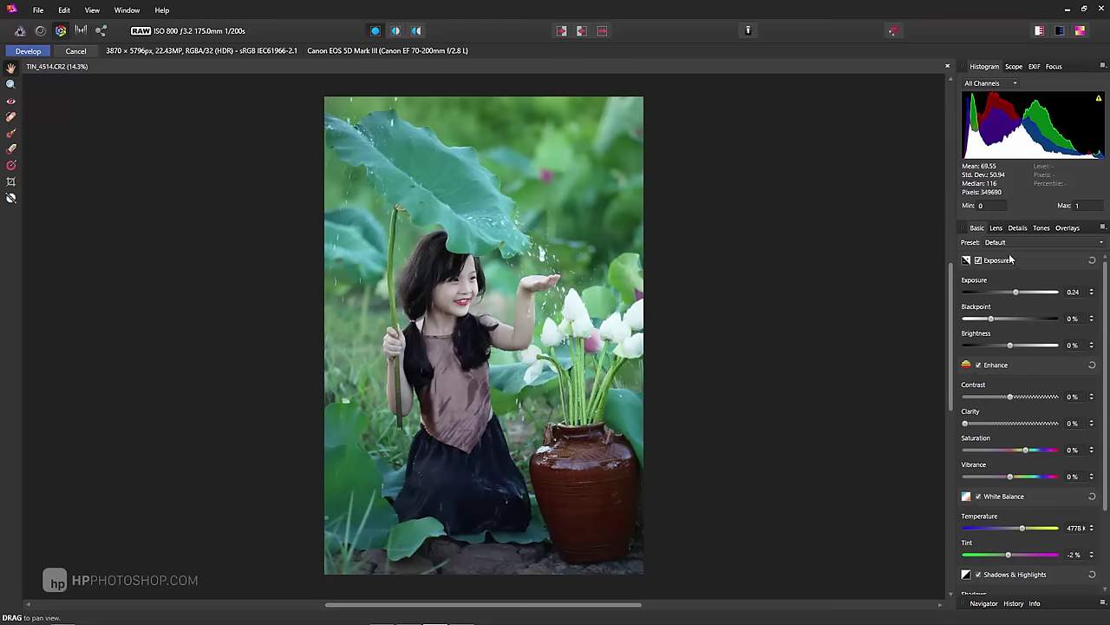
pyautogui.click(997, 228)
pyautogui.click(1017, 228)
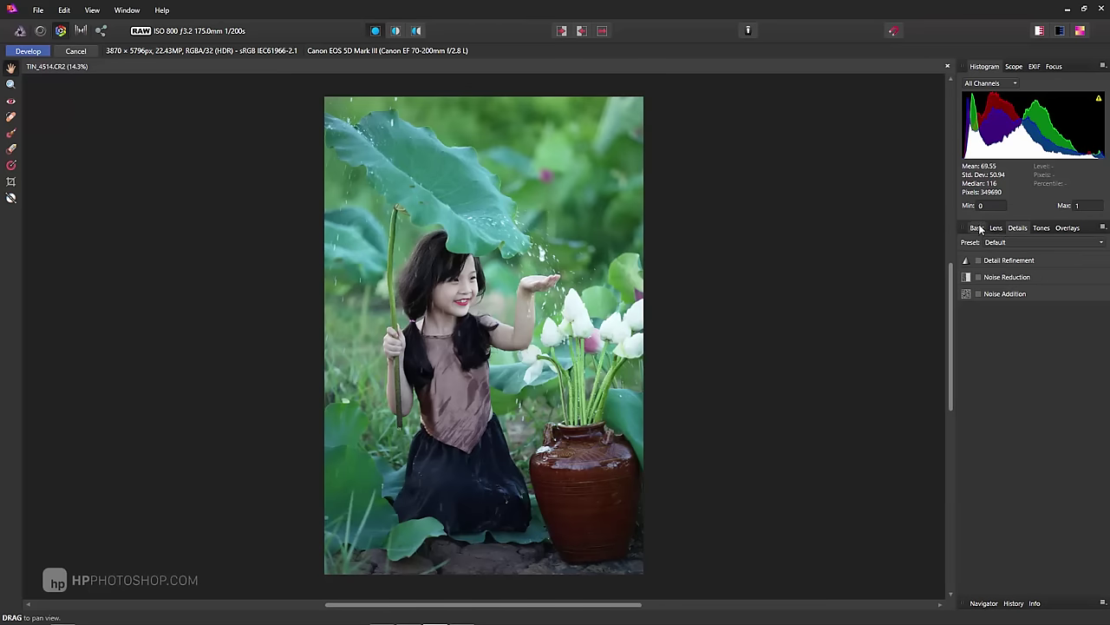
pyautogui.click(977, 228)
pyautogui.click(1013, 67)
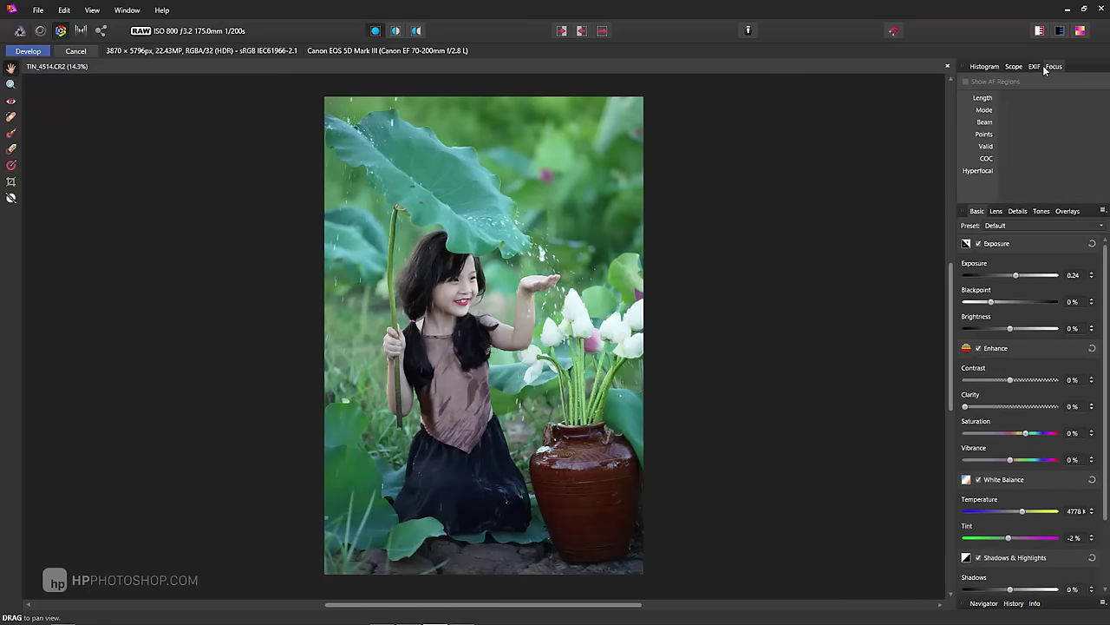
pyautogui.click(1040, 68)
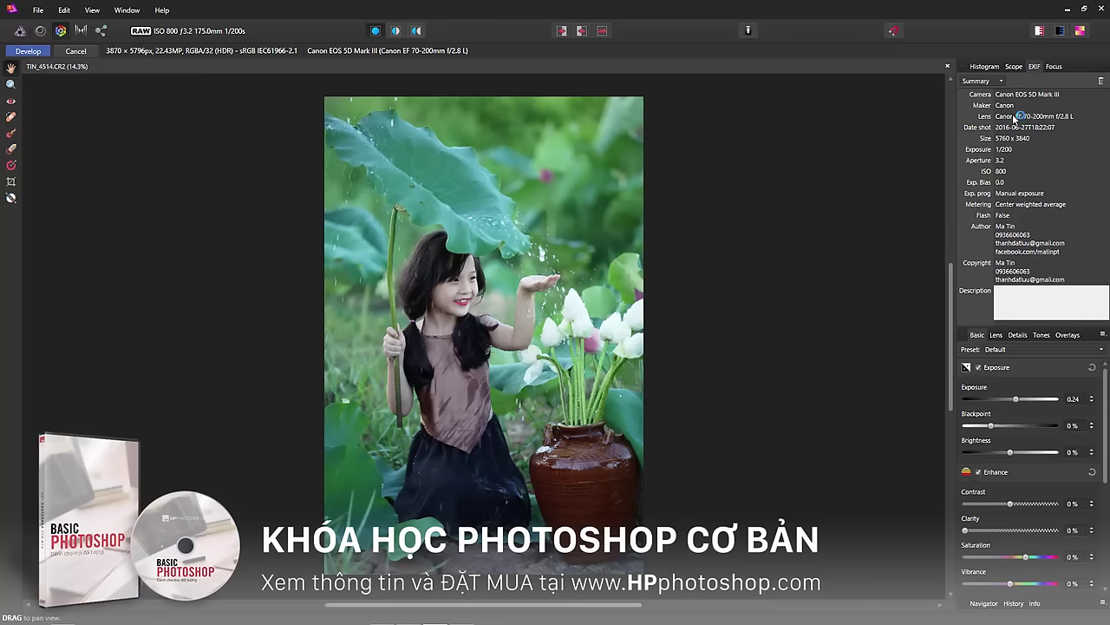
# Raise exposure to 0.395, boost vibrance to 25% and warm temperature to 5279 K.
pyautogui.click(985, 66)
pyautogui.click(1018, 292)
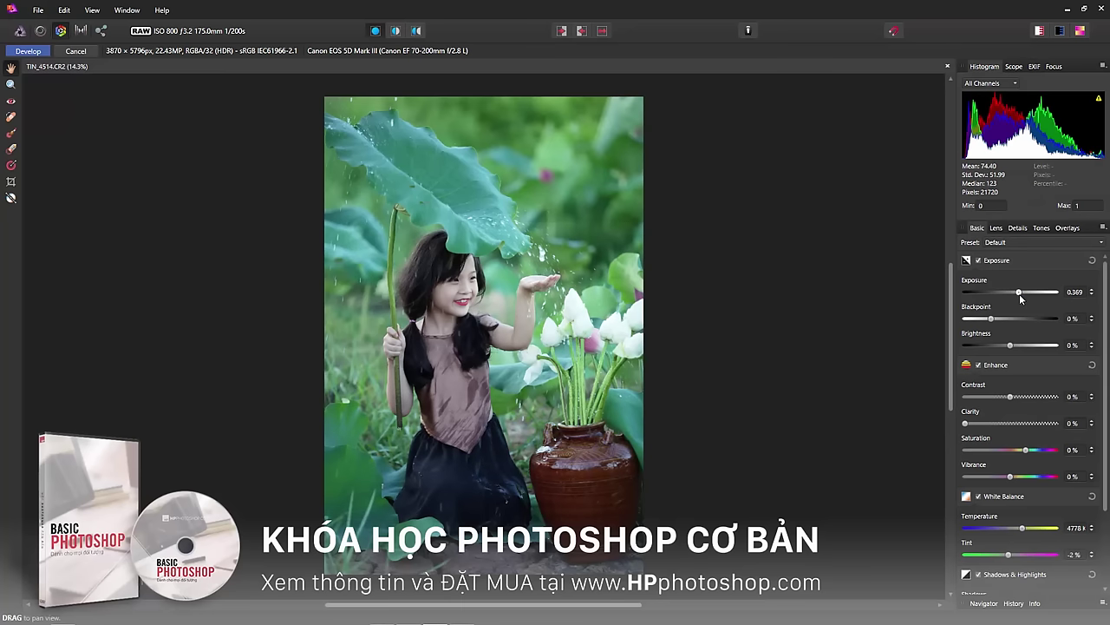
pyautogui.click(1028, 477)
pyautogui.moveTo(1027, 479); pyautogui.dragTo(1036, 478)
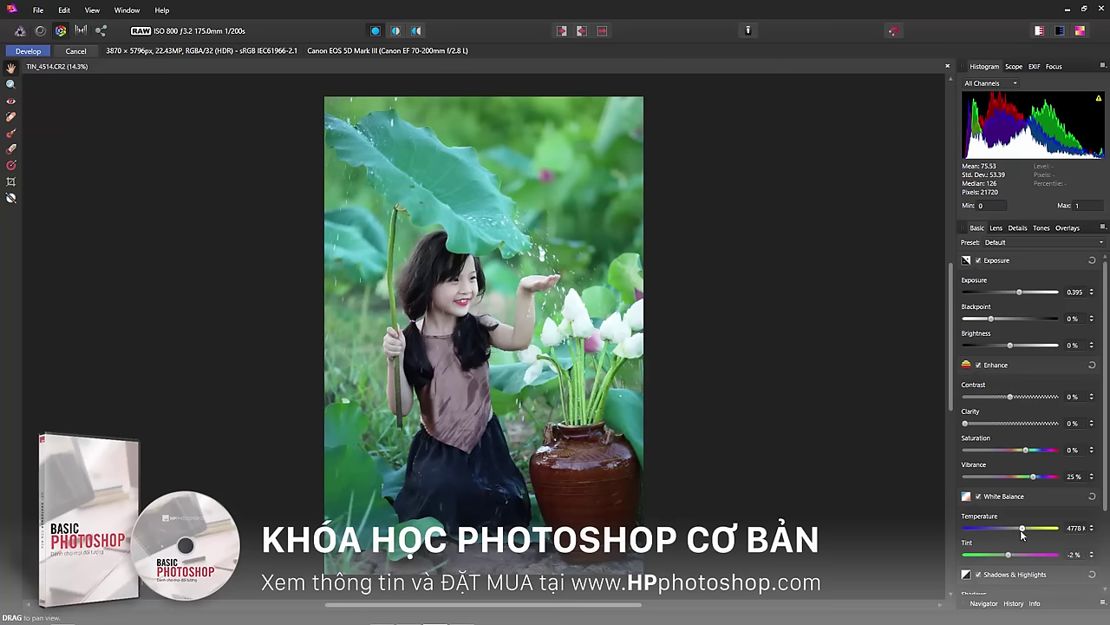
pyautogui.moveTo(1022, 528); pyautogui.dragTo(1026, 528)
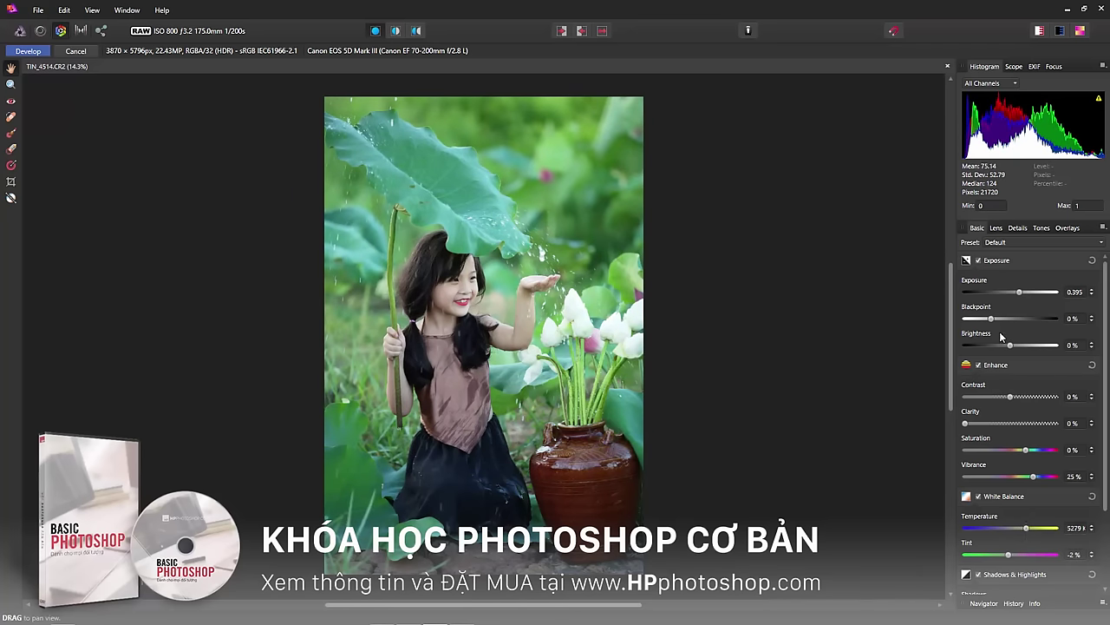
# Set brightness to 7%, contrast to 7% and highlights to -34%.
pyautogui.moveTo(1017, 346); pyautogui.dragTo(1022, 363)
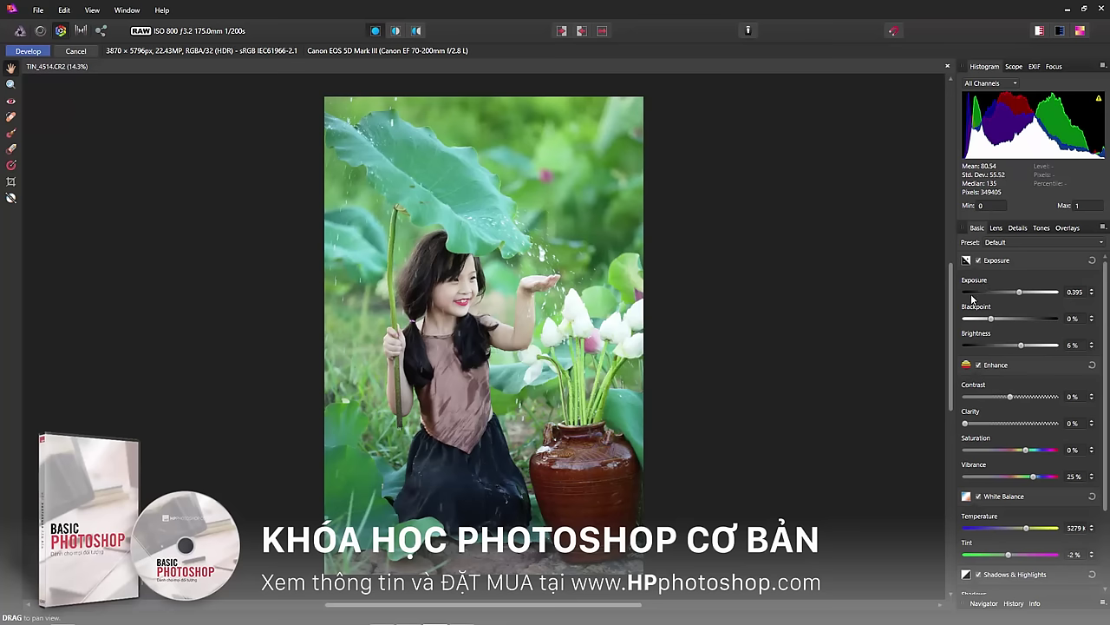
pyautogui.moveTo(1080, 141)
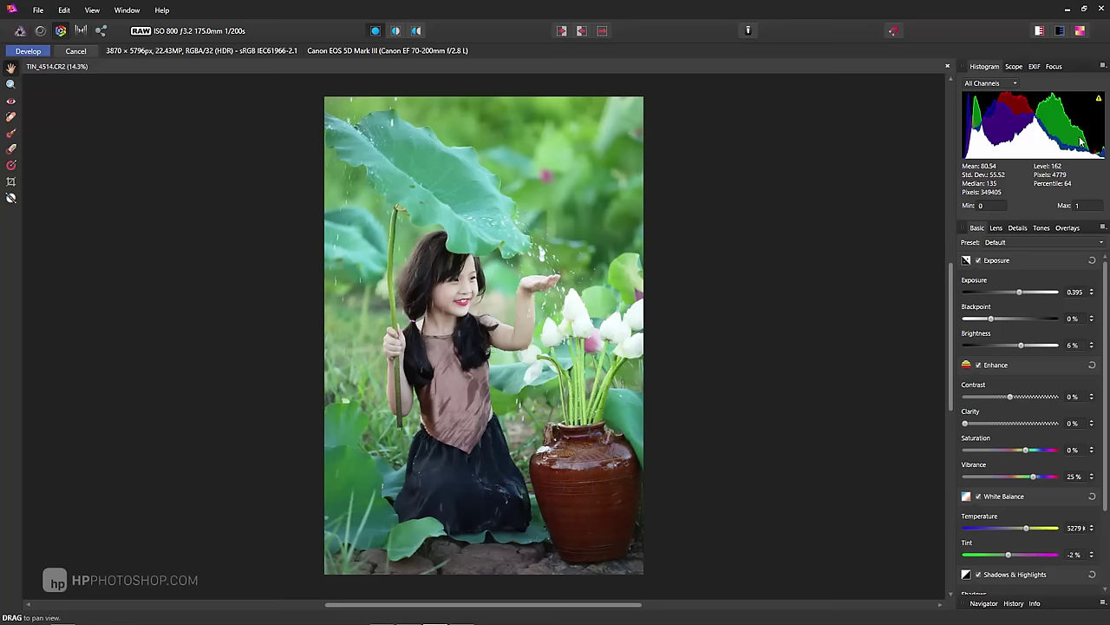
pyautogui.moveTo(1020, 351); pyautogui.dragTo(1025, 348)
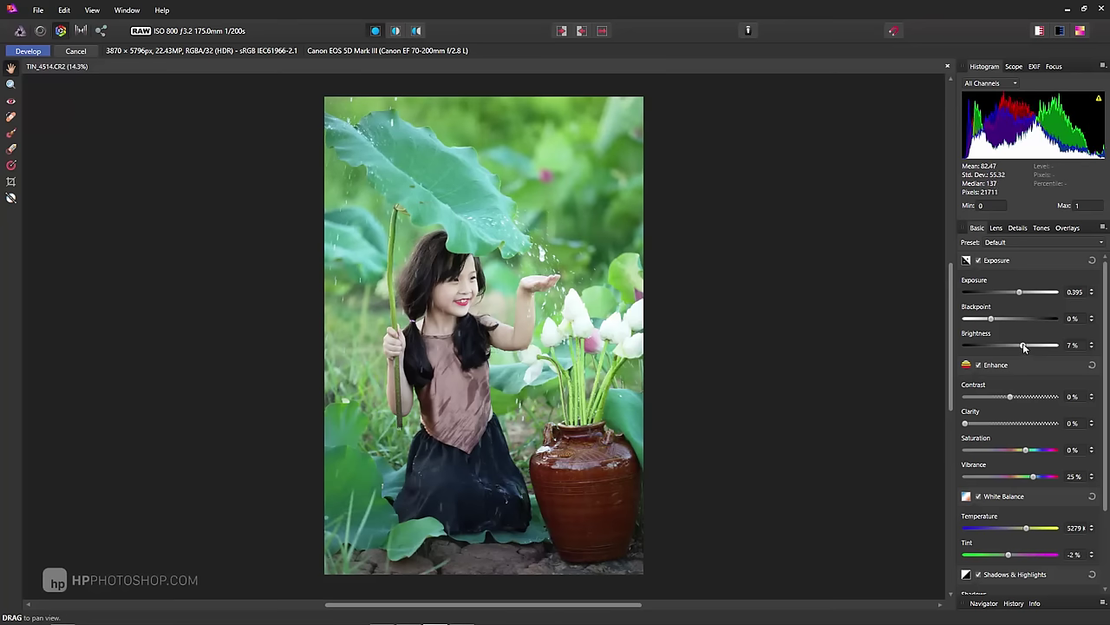
pyautogui.moveTo(1011, 396); pyautogui.dragTo(1017, 396)
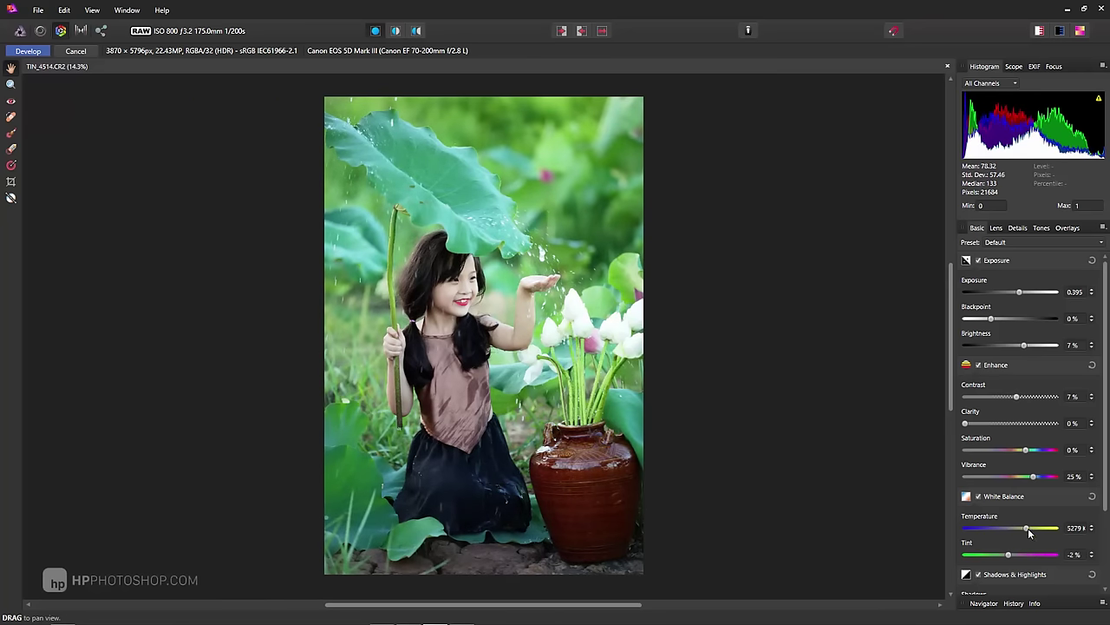
pyautogui.scroll(-3, 1028, 527)
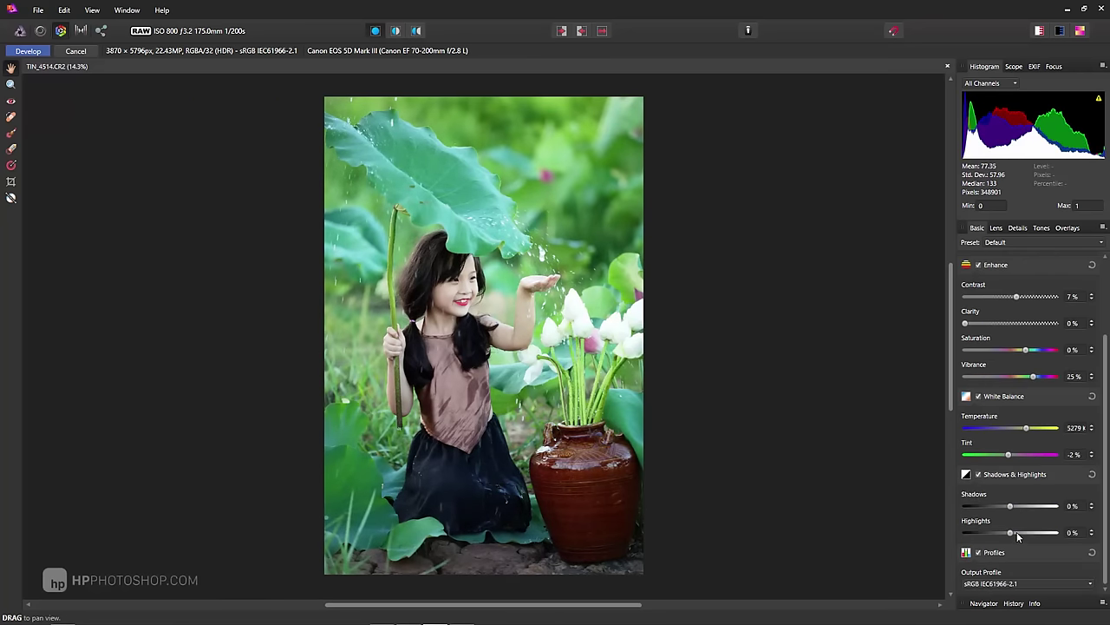
pyautogui.moveTo(1010, 532)
pyautogui.mouseDown()
pyautogui.moveTo(995, 533)
pyautogui.moveTo(1016, 505)
pyautogui.mouseUp()
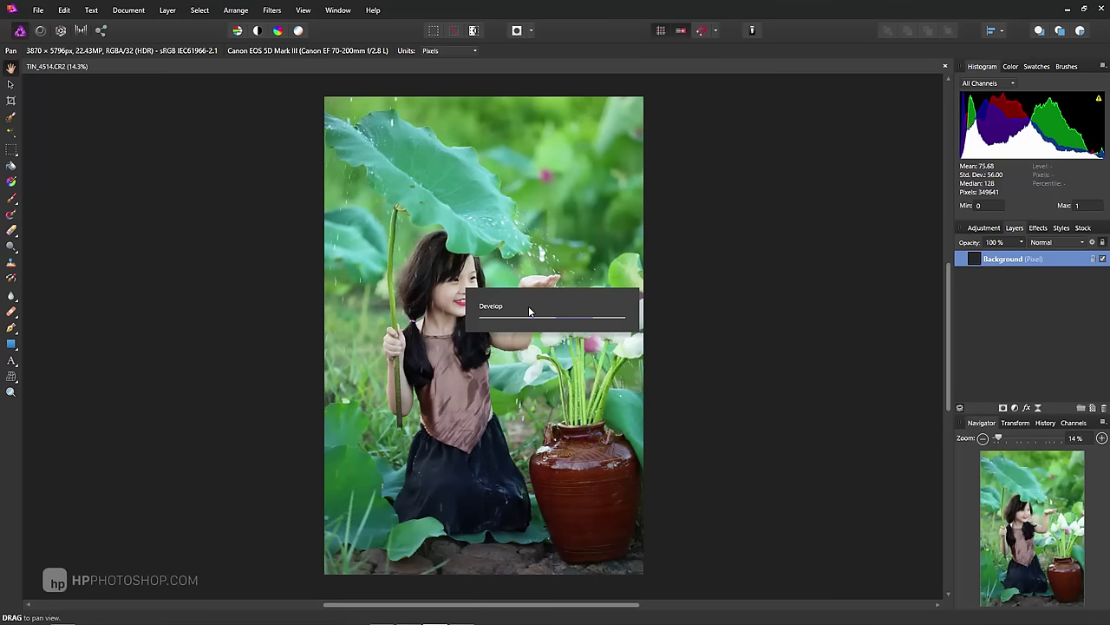
# Browse the list of adjustment types and the menu bar.
pyautogui.click(991, 227)
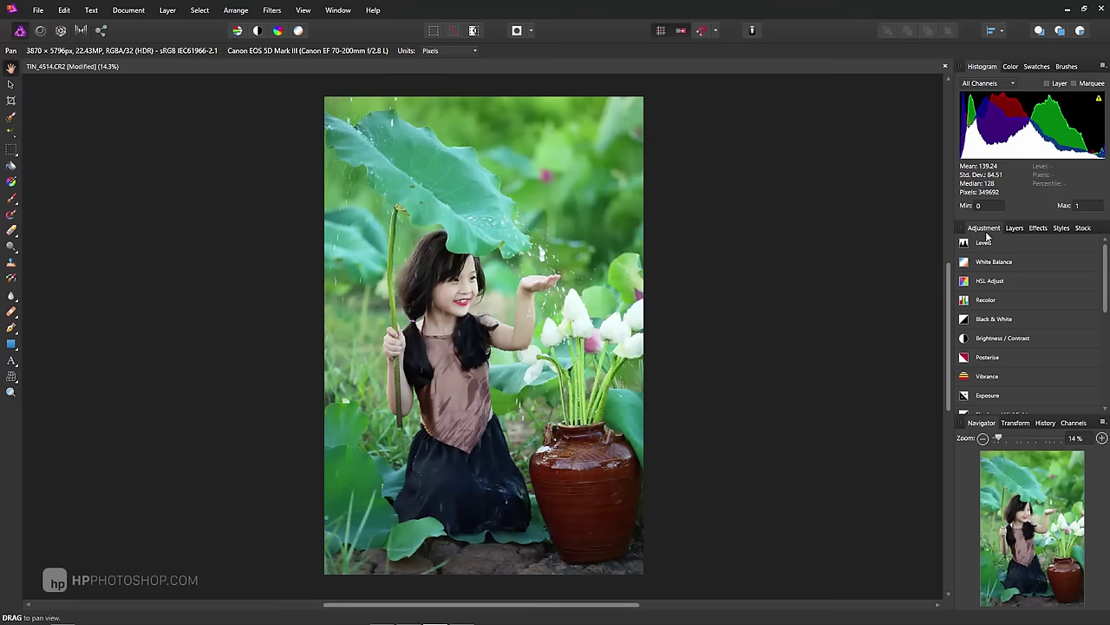
pyautogui.scroll(-2, 996, 332)
pyautogui.scroll(2, 996, 332)
pyautogui.click(271, 9)
pyautogui.moveTo(236, 10)
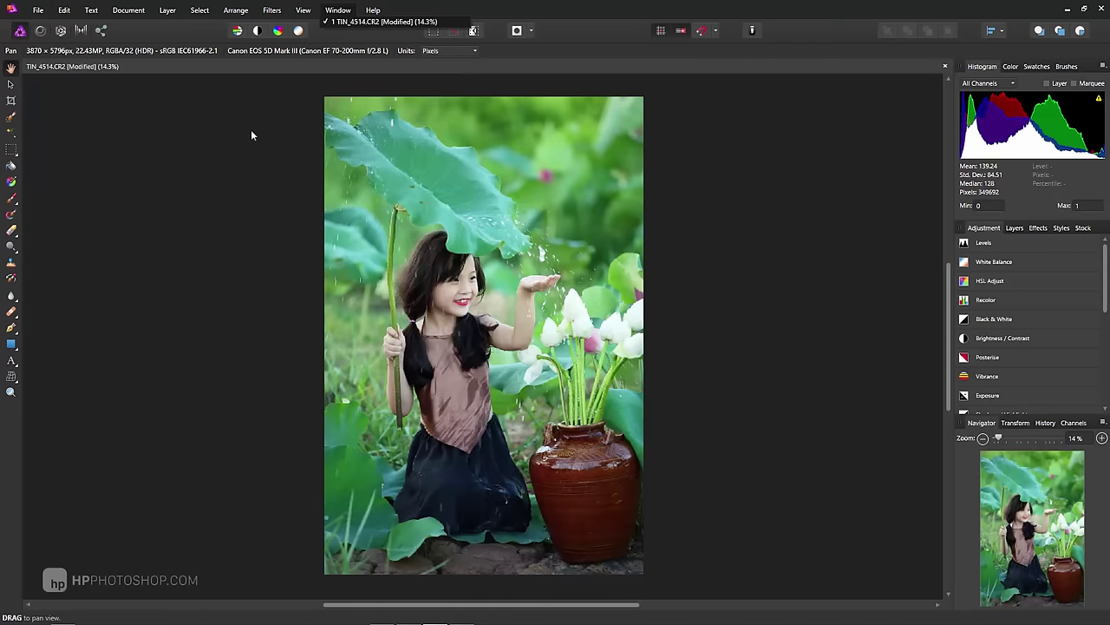
# Show rulers around the canvas with Ctrl+R and return to the Layers panel.
pyautogui.hotkey('ctrl', 'r')
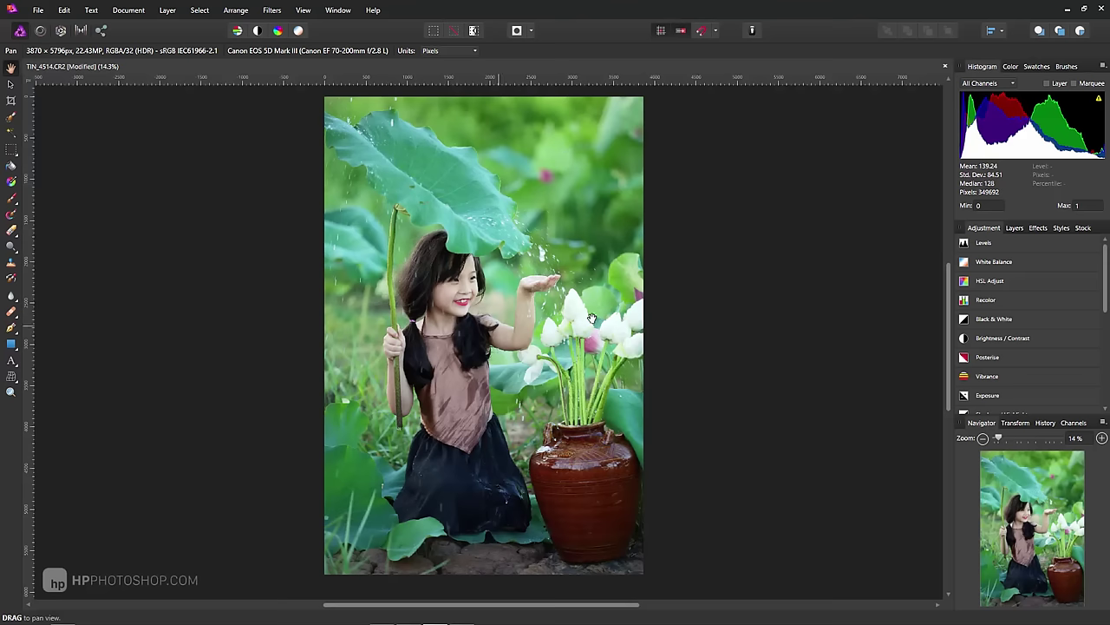
pyautogui.scroll(-2, 1046, 321)
pyautogui.scroll(-5, 1046, 324)
pyautogui.scroll(-5, 1043, 327)
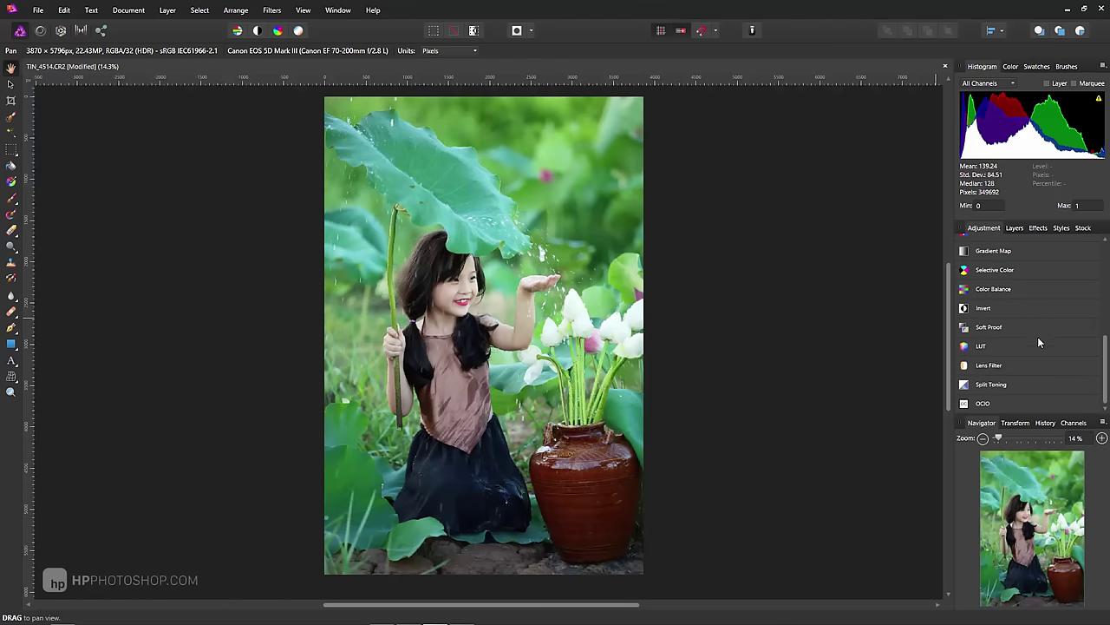
pyautogui.scroll(5, 1038, 337)
pyautogui.scroll(7, 1028, 355)
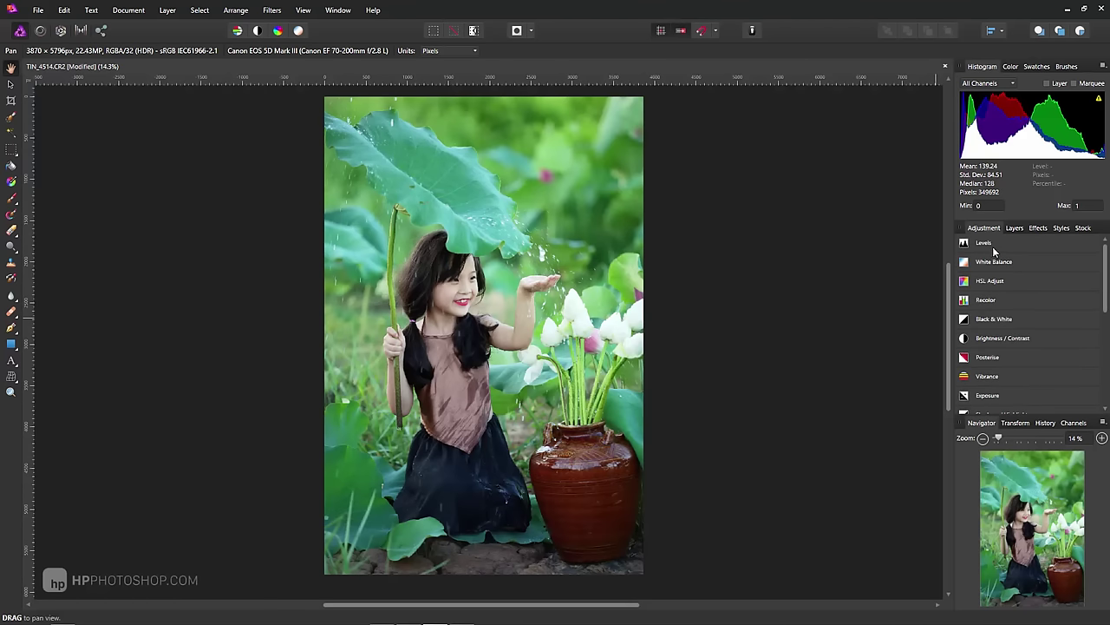
pyautogui.scroll(-3, 996, 334)
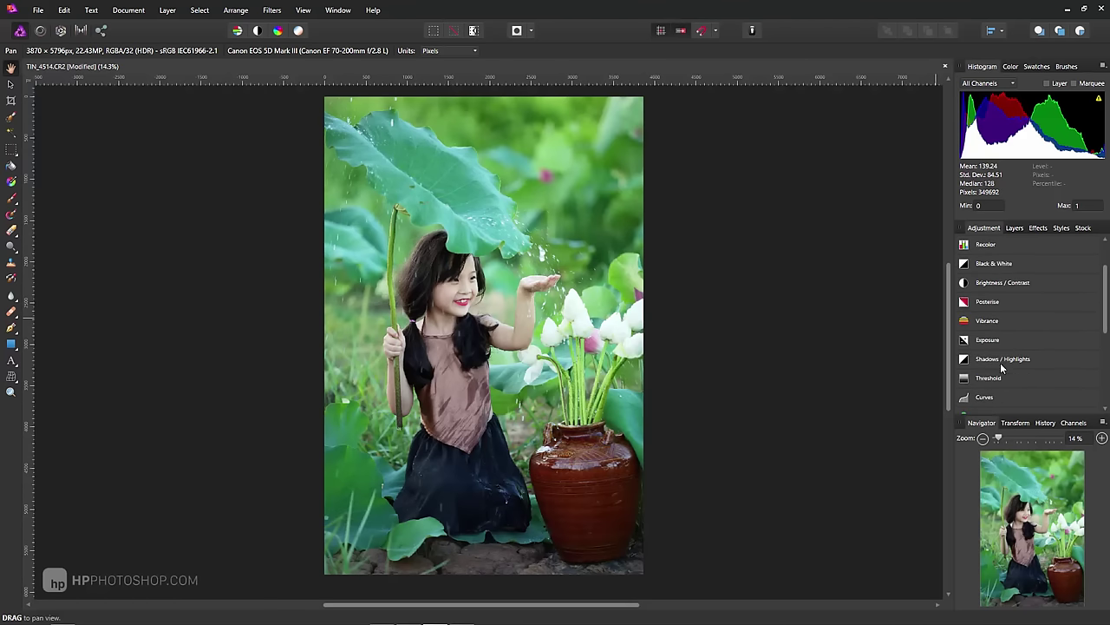
pyautogui.scroll(2, 1011, 329)
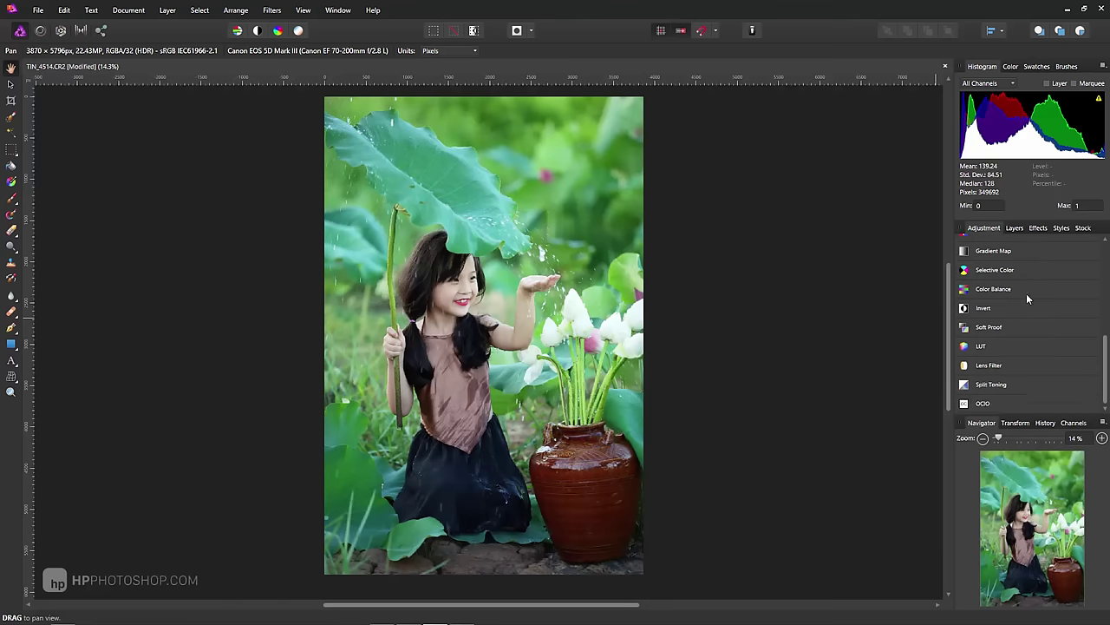
pyautogui.scroll(1, 1019, 293)
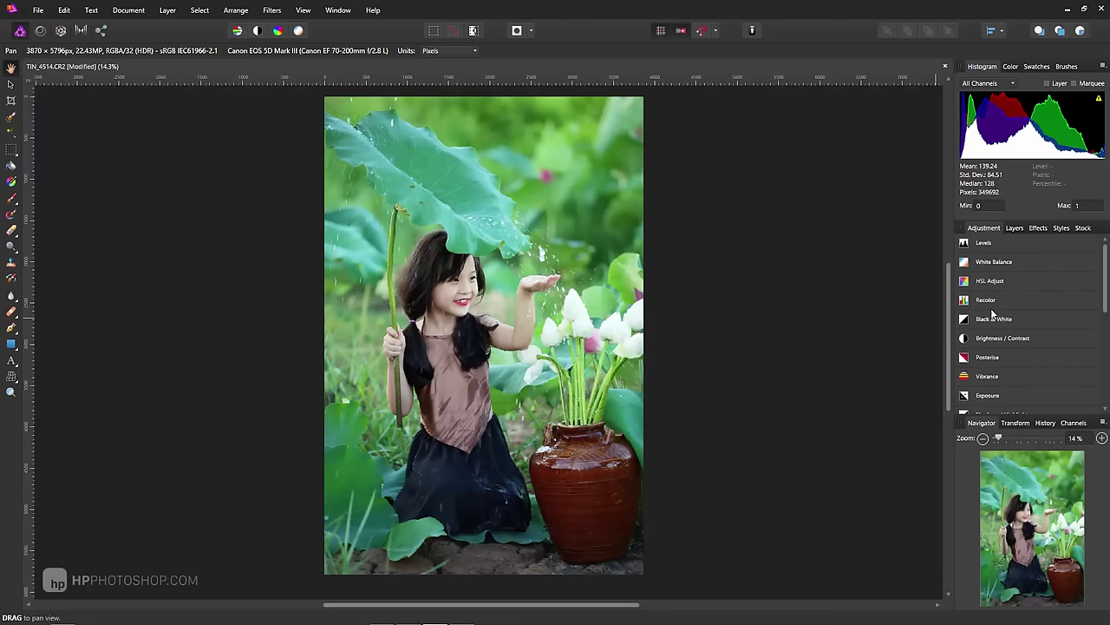
pyautogui.click(1015, 229)
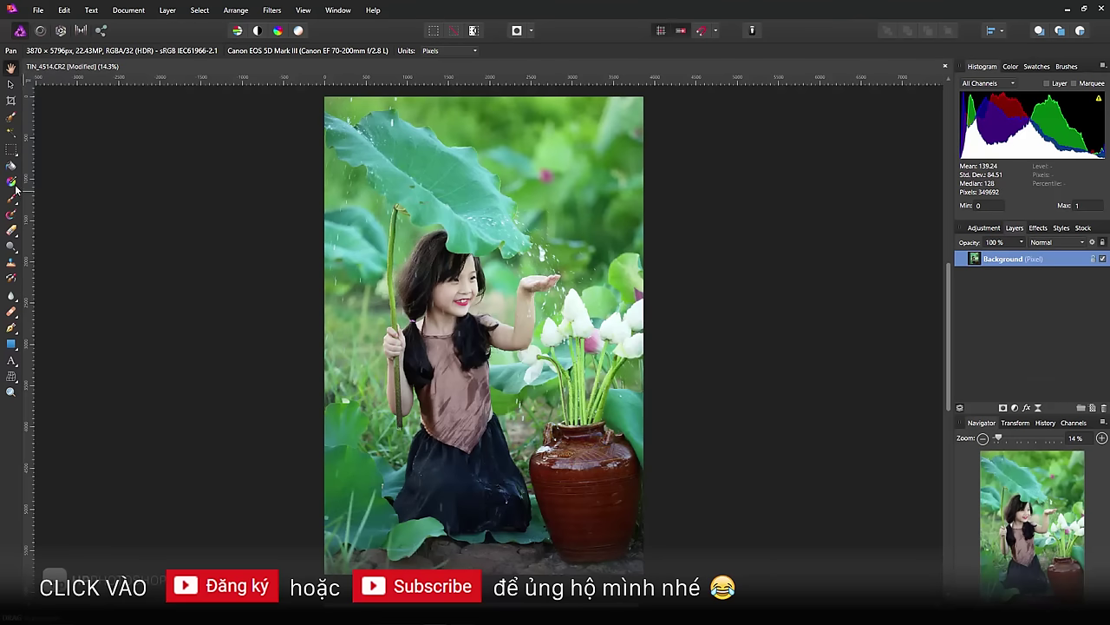
# With the Selection Brush, select the girl's head and dress and add the top of her hair.
pyautogui.click(9, 120)
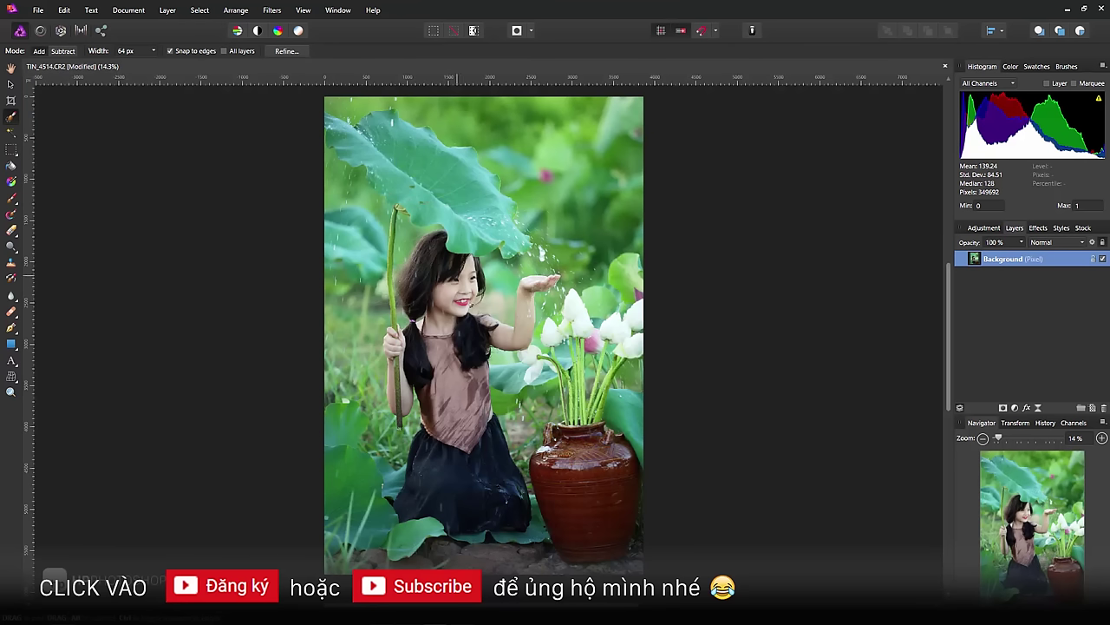
pyautogui.moveTo(447, 271); pyautogui.dragTo(401, 399)
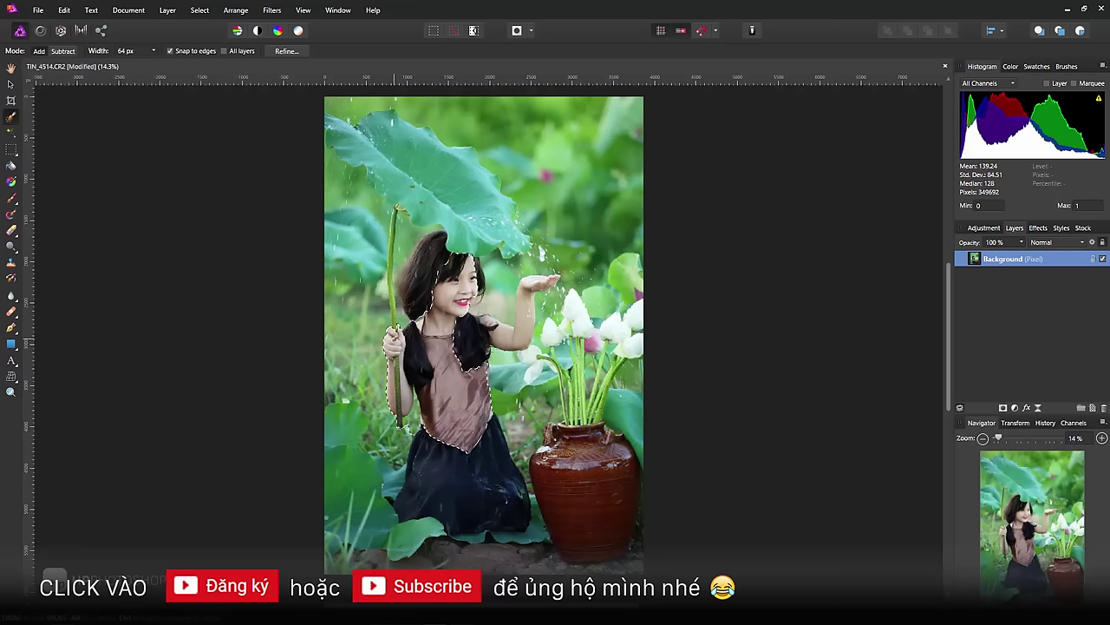
pyautogui.moveTo(432, 280); pyautogui.dragTo(406, 247)
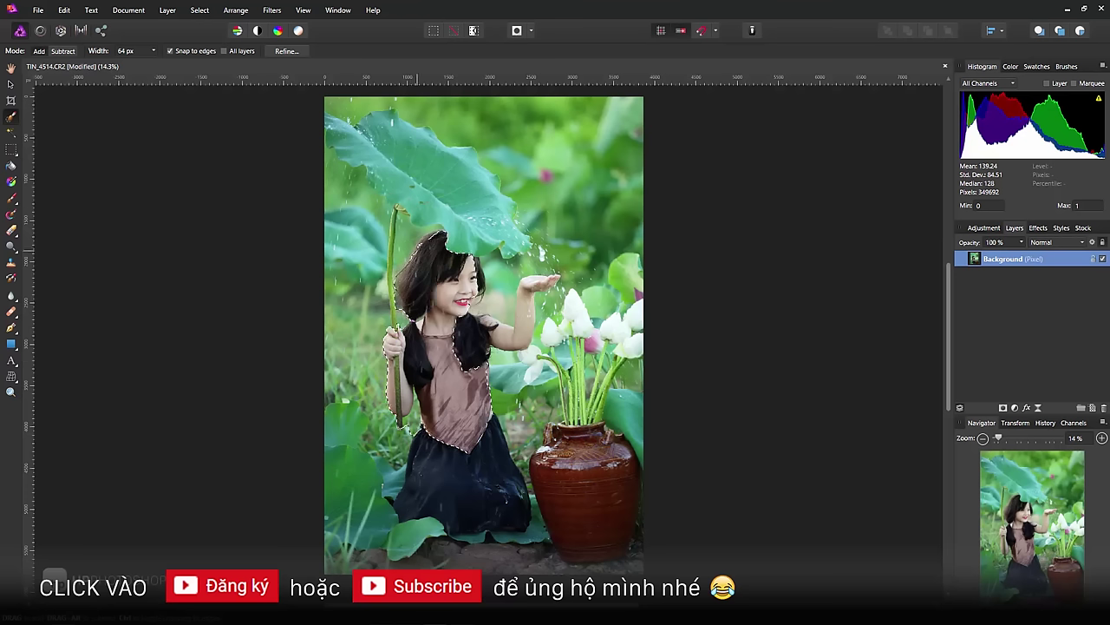
pyautogui.moveTo(406, 242)
pyautogui.mouseDown()
pyautogui.moveTo(475, 243)
pyautogui.moveTo(457, 244)
pyautogui.moveTo(469, 204)
pyautogui.moveTo(373, 143)
pyautogui.moveTo(442, 204)
pyautogui.moveTo(415, 186)
pyautogui.mouseUp()
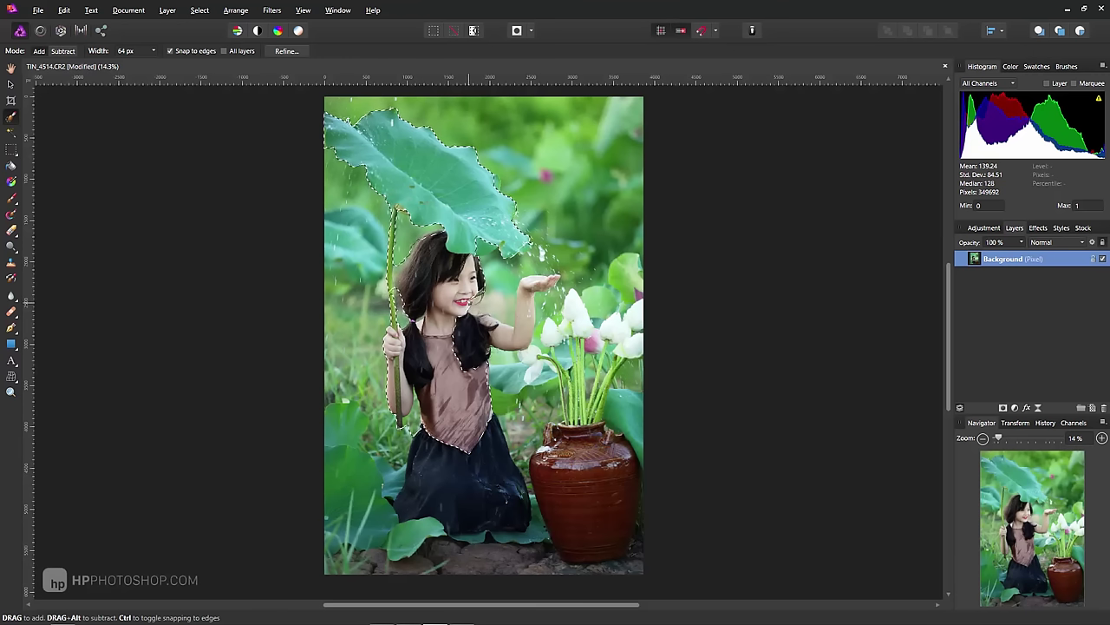
# Matte the girl's hair edges in the Refine Selection dialog.
pyautogui.click(286, 50)
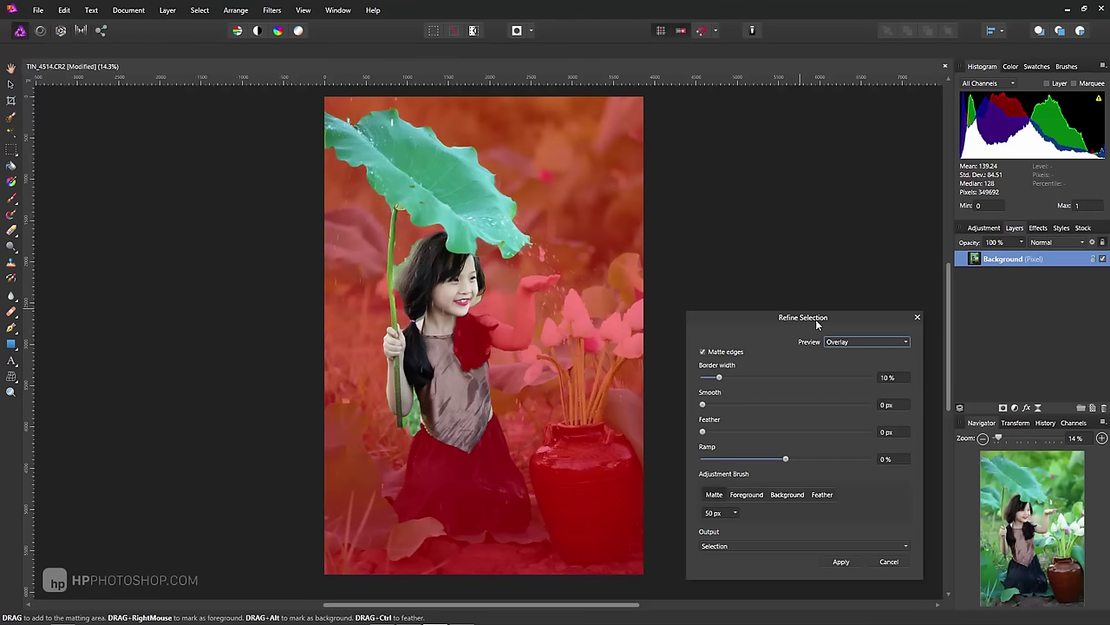
pyautogui.moveTo(815, 319); pyautogui.dragTo(819, 306)
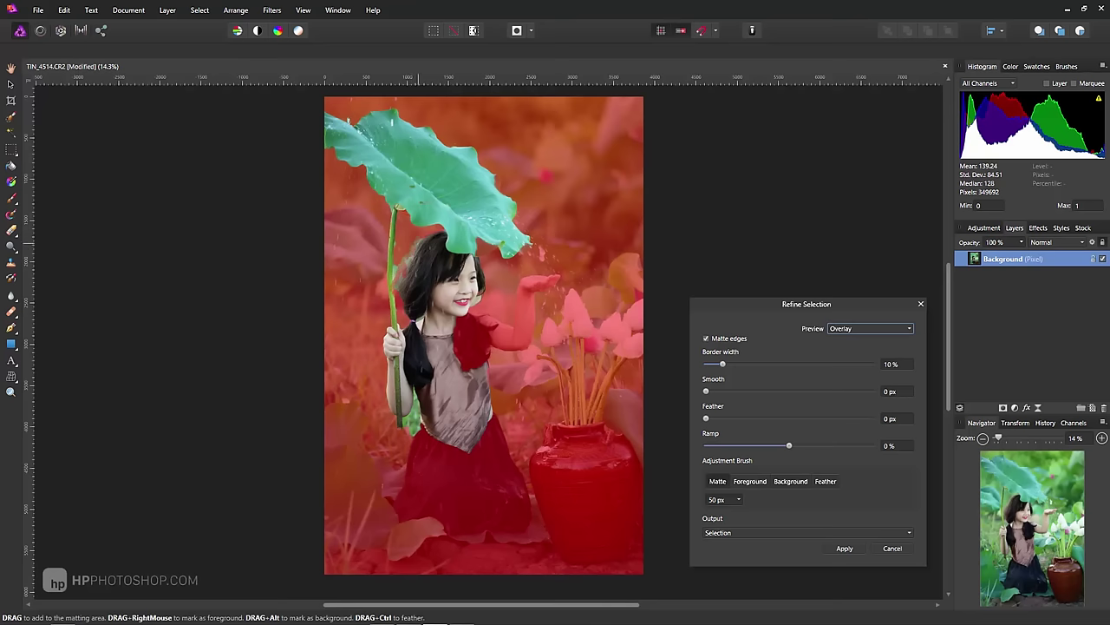
pyautogui.click(427, 248)
pyautogui.moveTo(497, 299); pyautogui.dragTo(509, 336)
pyautogui.click(889, 548)
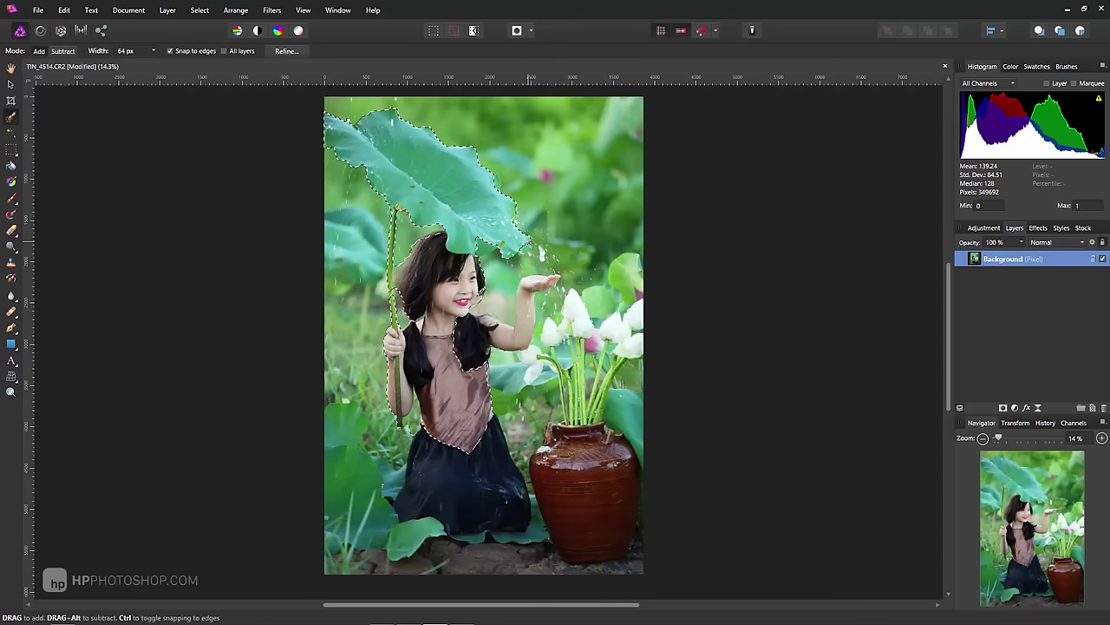
# Deselect everything and add a Selective Color adjustment layer.
pyautogui.hotkey('ctrl', 'd')
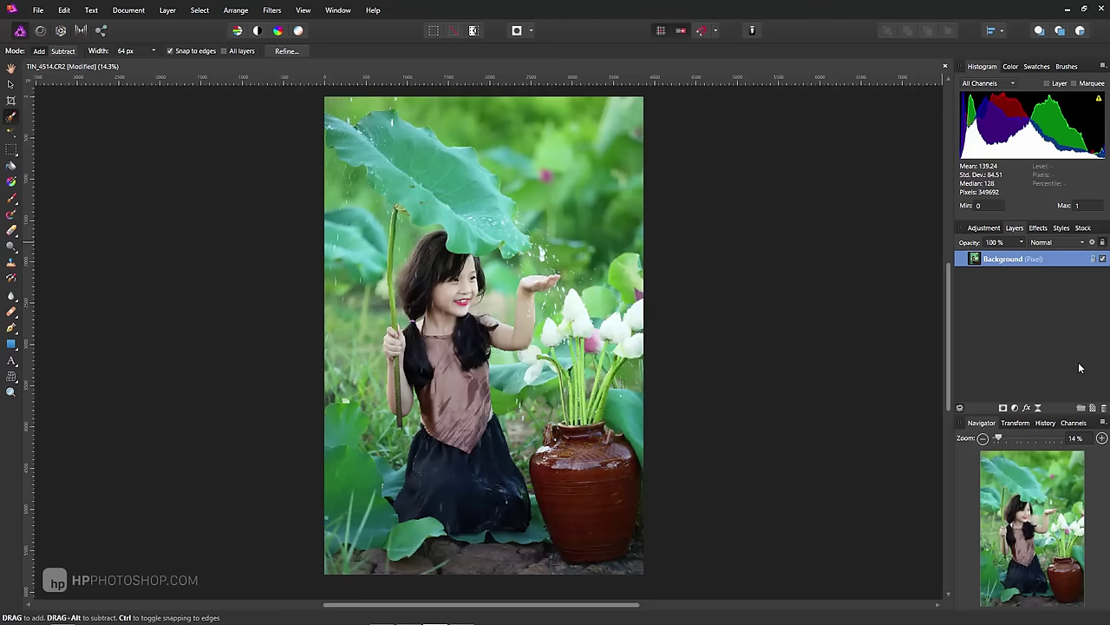
pyautogui.click(982, 228)
pyautogui.scroll(-2, 1003, 347)
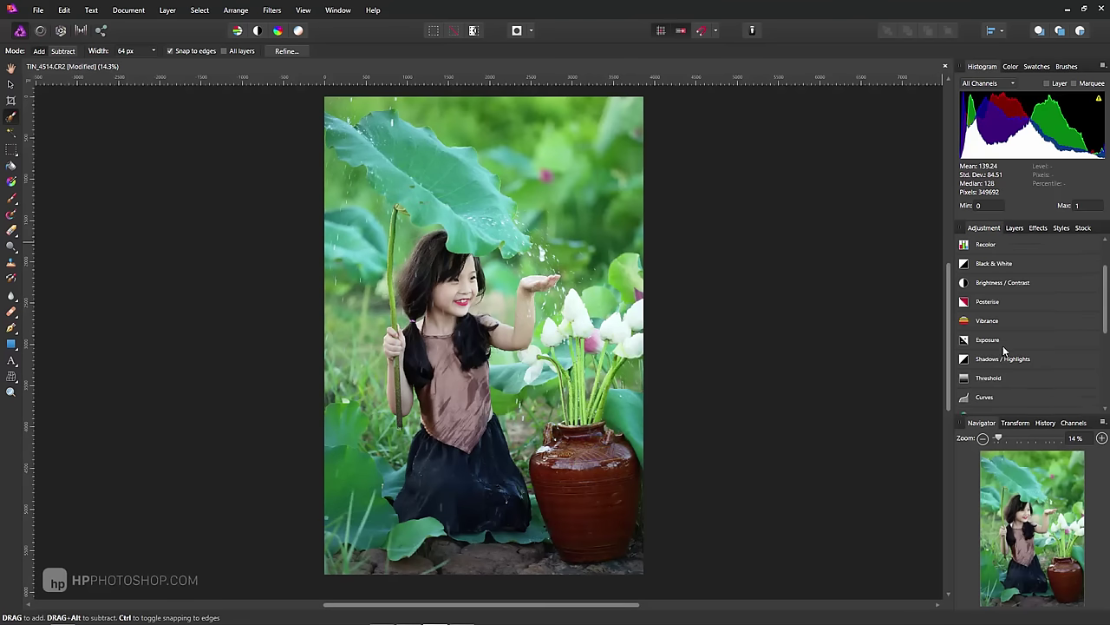
pyautogui.scroll(-3, 999, 330)
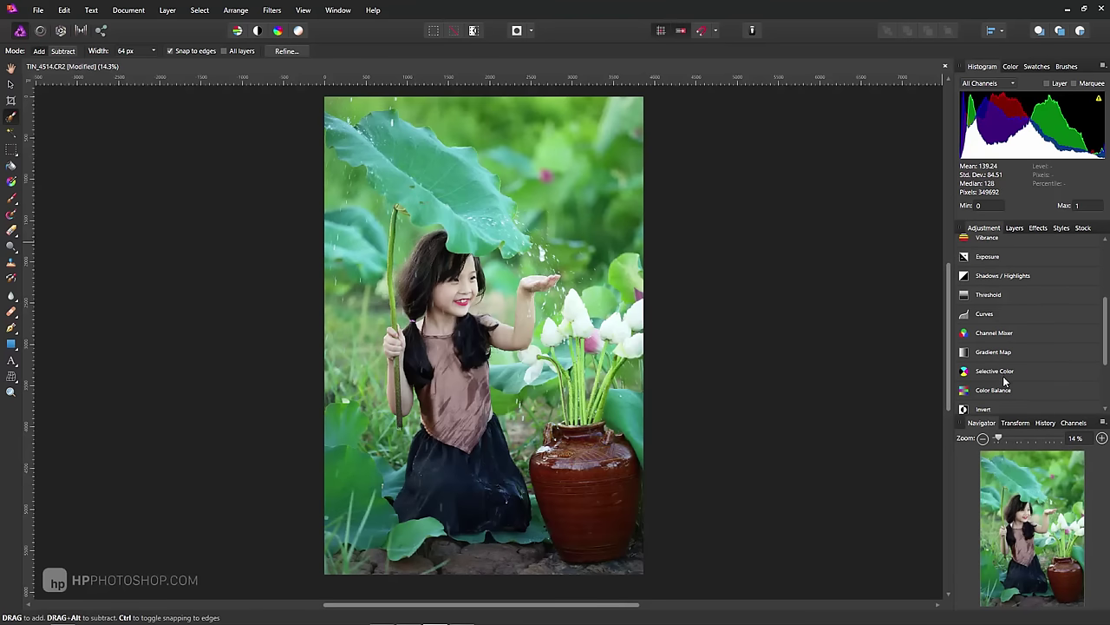
pyautogui.click(1004, 378)
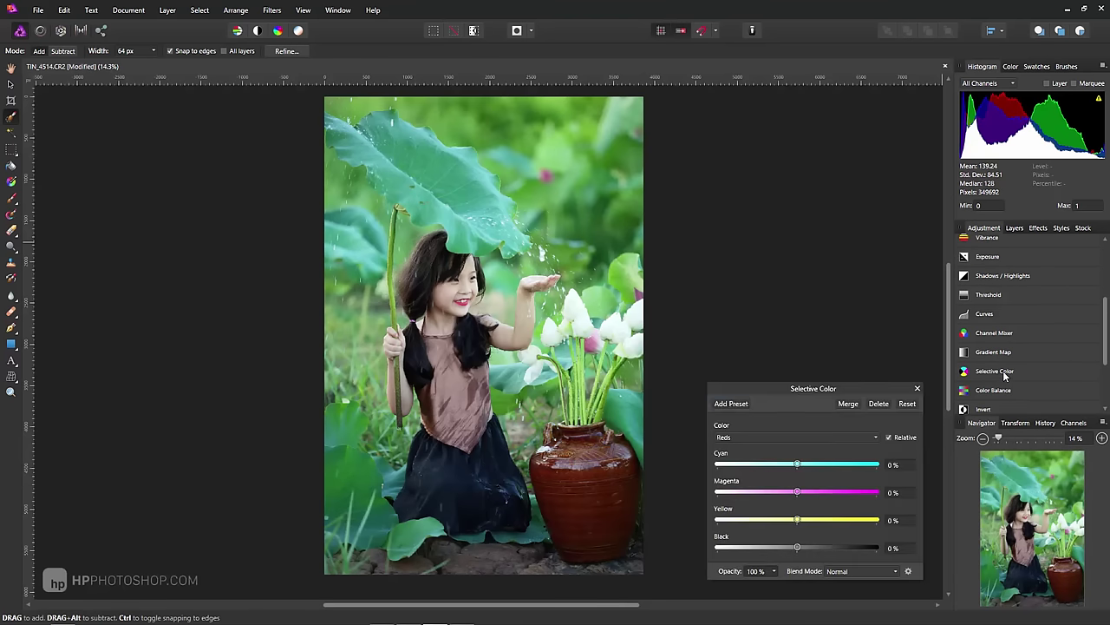
# Set Selective Color Greens to Cyan 58%, Magenta -46%, Yellow -52%, Black -72%.
pyautogui.moveTo(802, 462); pyautogui.dragTo(812, 466)
pyautogui.click(806, 439)
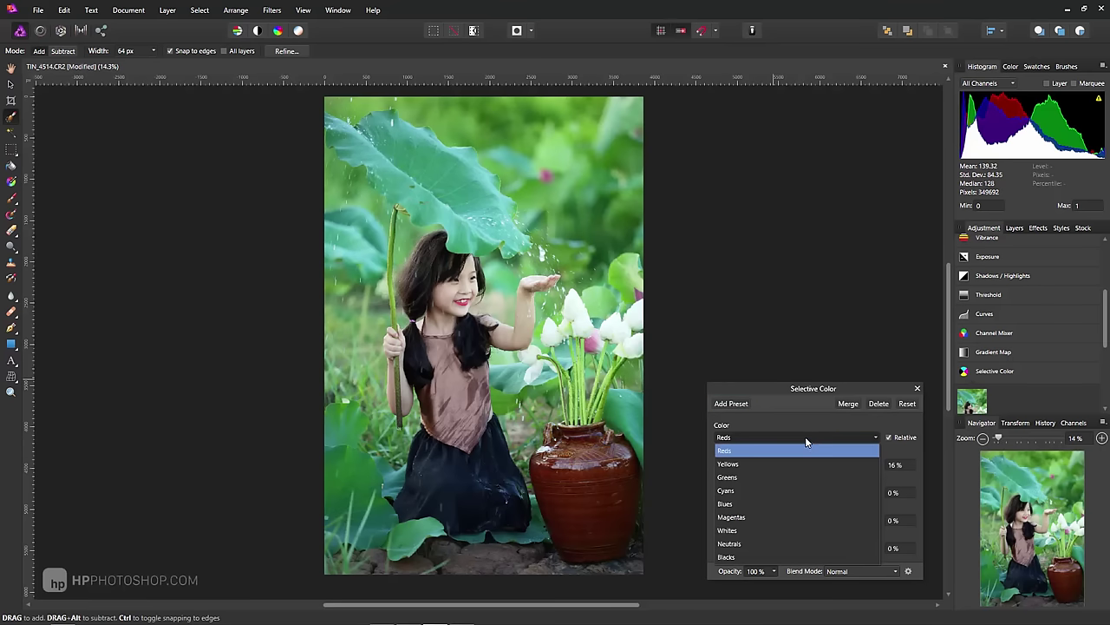
pyautogui.click(760, 477)
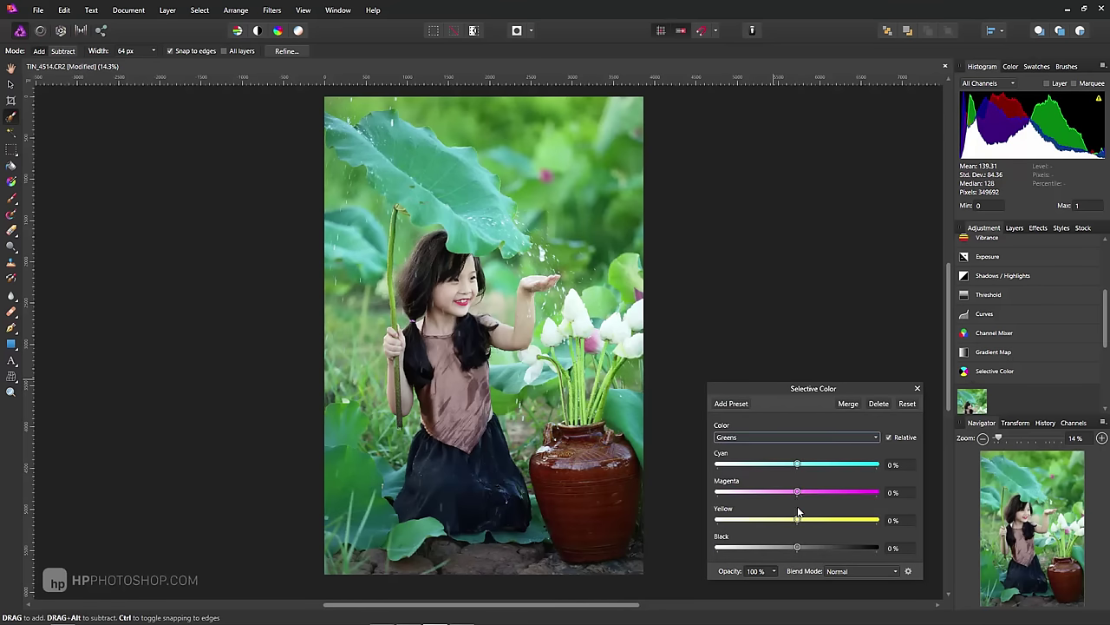
pyautogui.moveTo(797, 520); pyautogui.dragTo(745, 536)
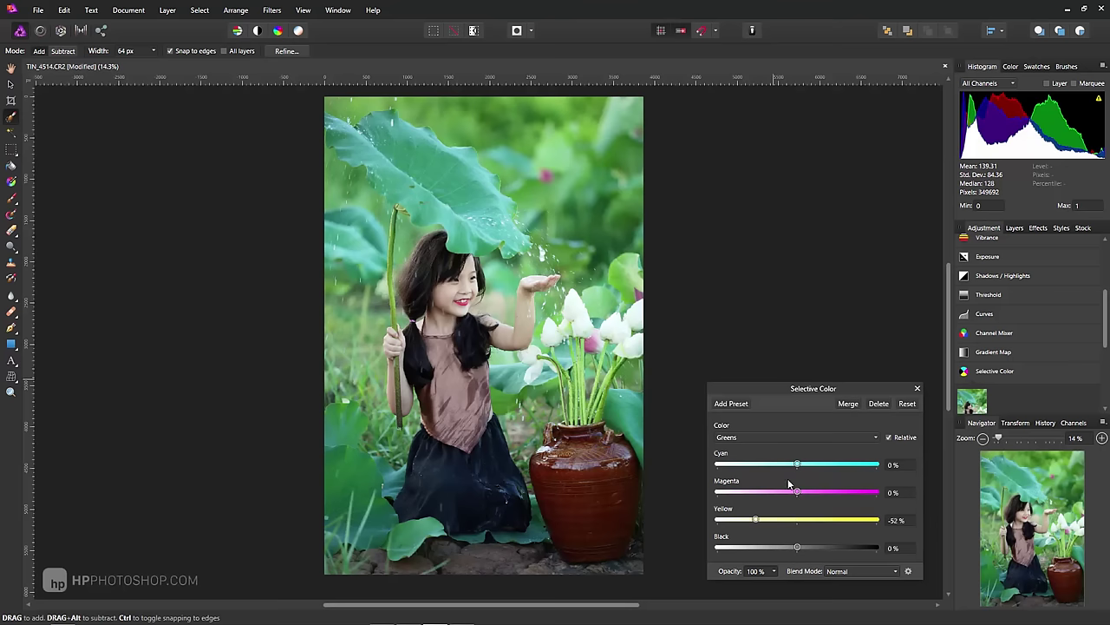
pyautogui.moveTo(798, 464); pyautogui.dragTo(843, 464)
pyautogui.moveTo(797, 492); pyautogui.dragTo(759, 501)
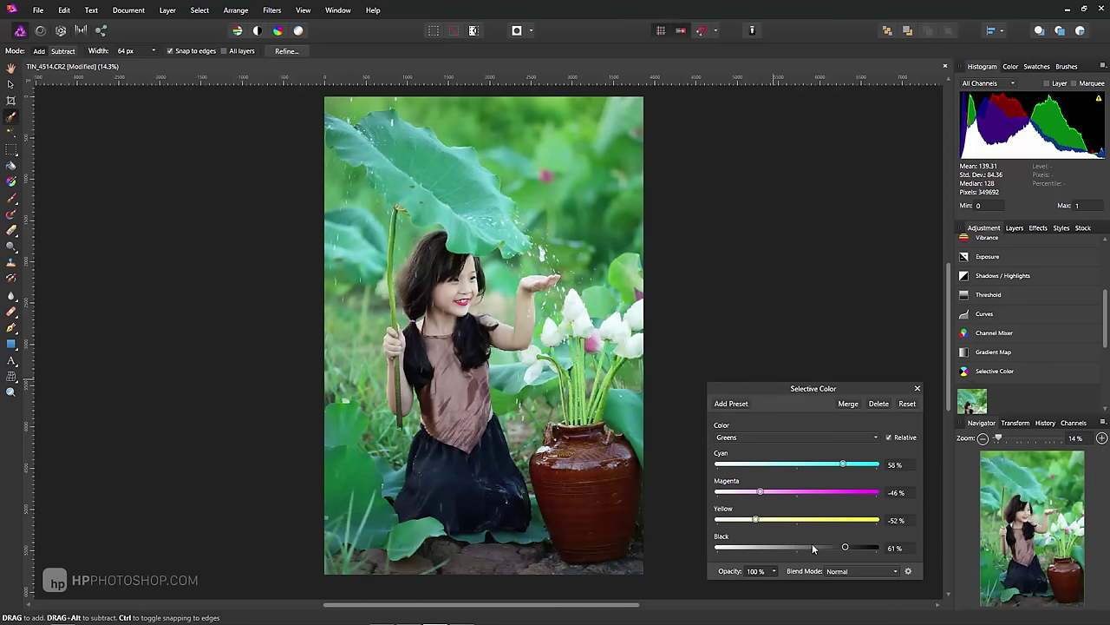
pyautogui.moveTo(797, 548); pyautogui.dragTo(739, 554)
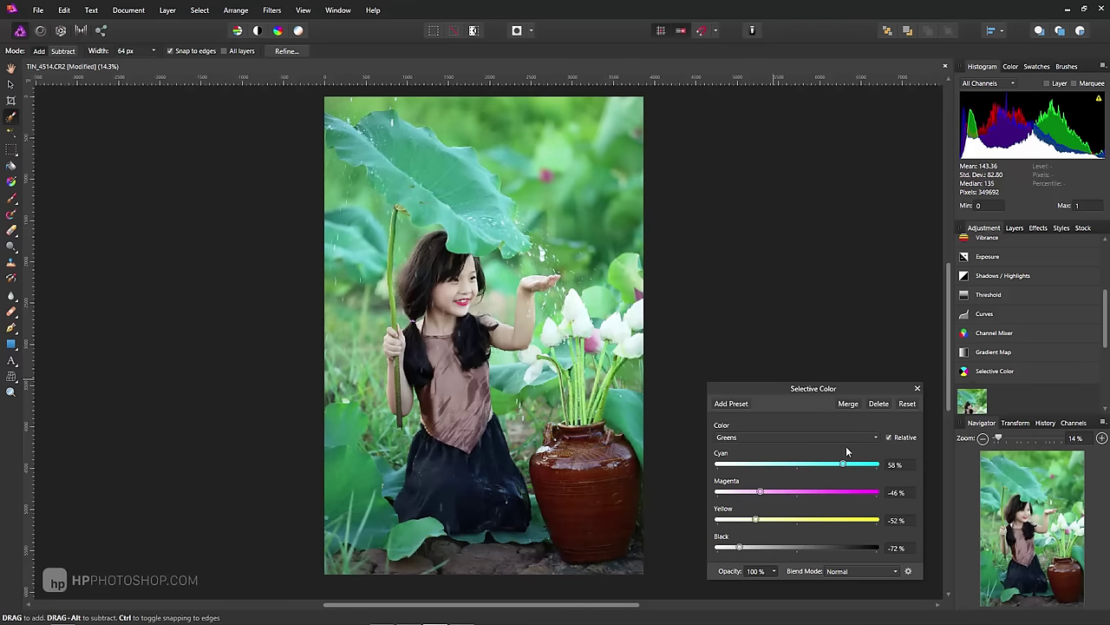
pyautogui.click(917, 388)
pyautogui.click(1014, 228)
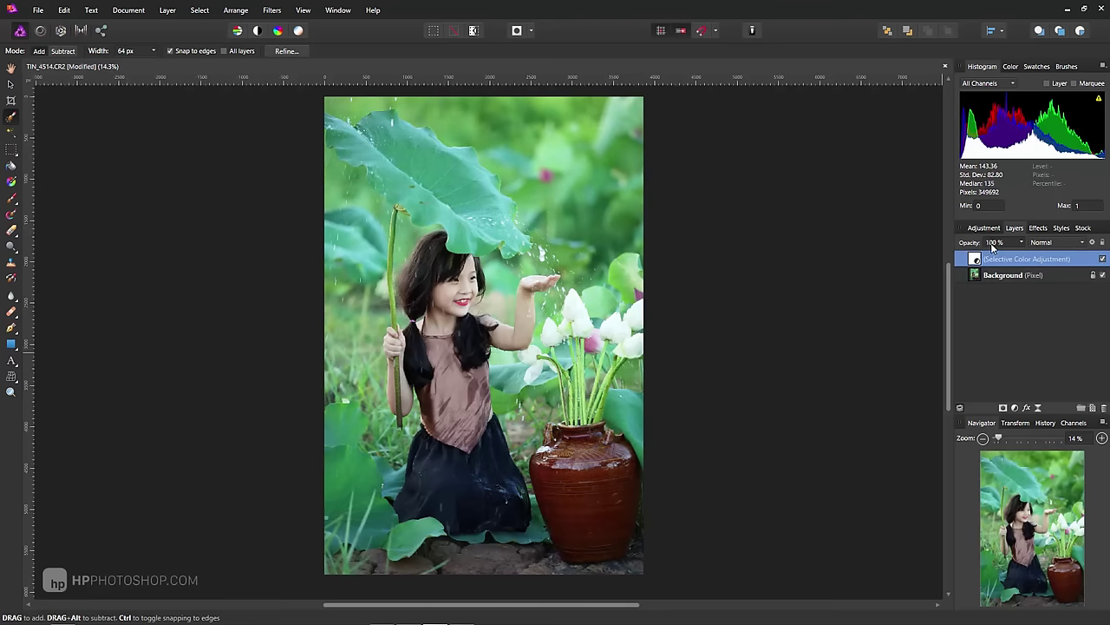
# Compare the Selective Color layer on and off, keep Normal blend mode, and select the Zoom Tool.
pyautogui.click(1103, 259)
pyautogui.click(1102, 259)
pyautogui.click(1080, 242)
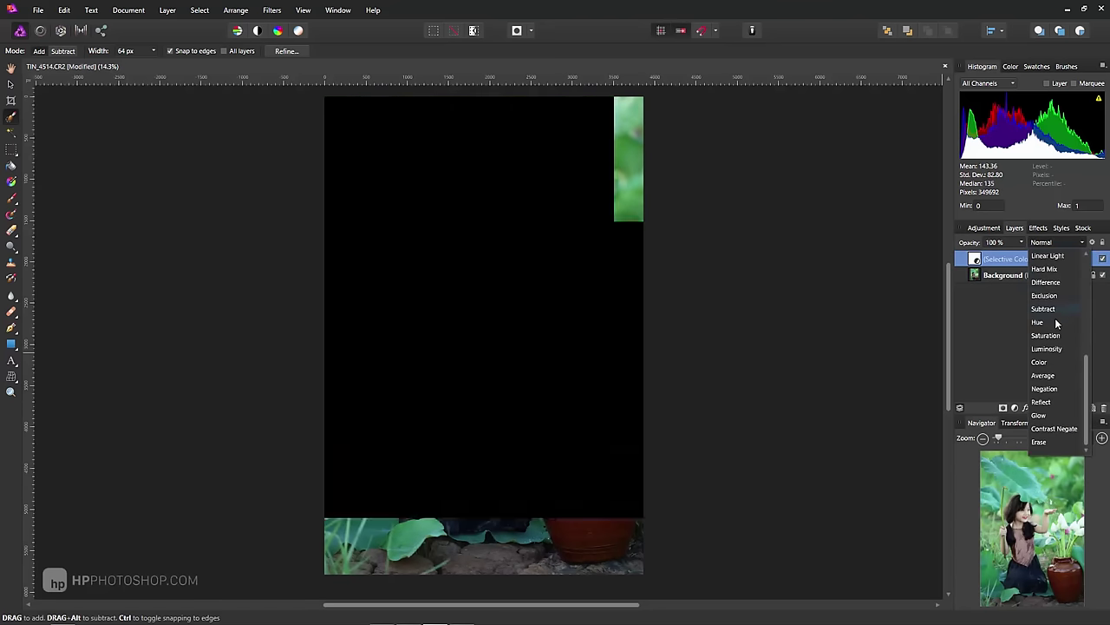
pyautogui.scroll(2, 1054, 304)
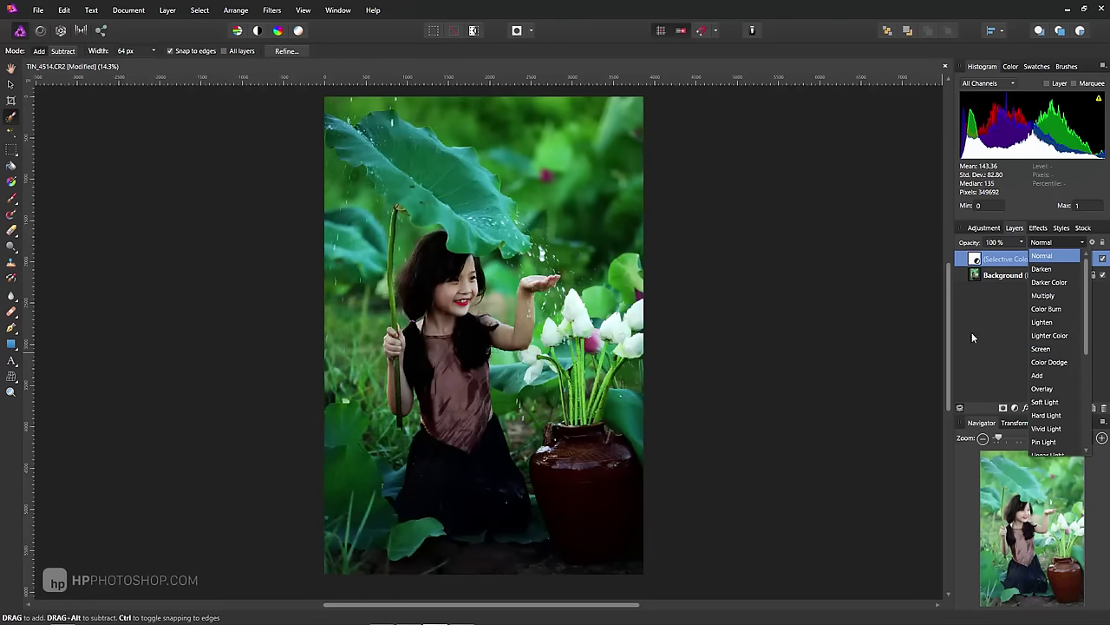
pyautogui.click(972, 333)
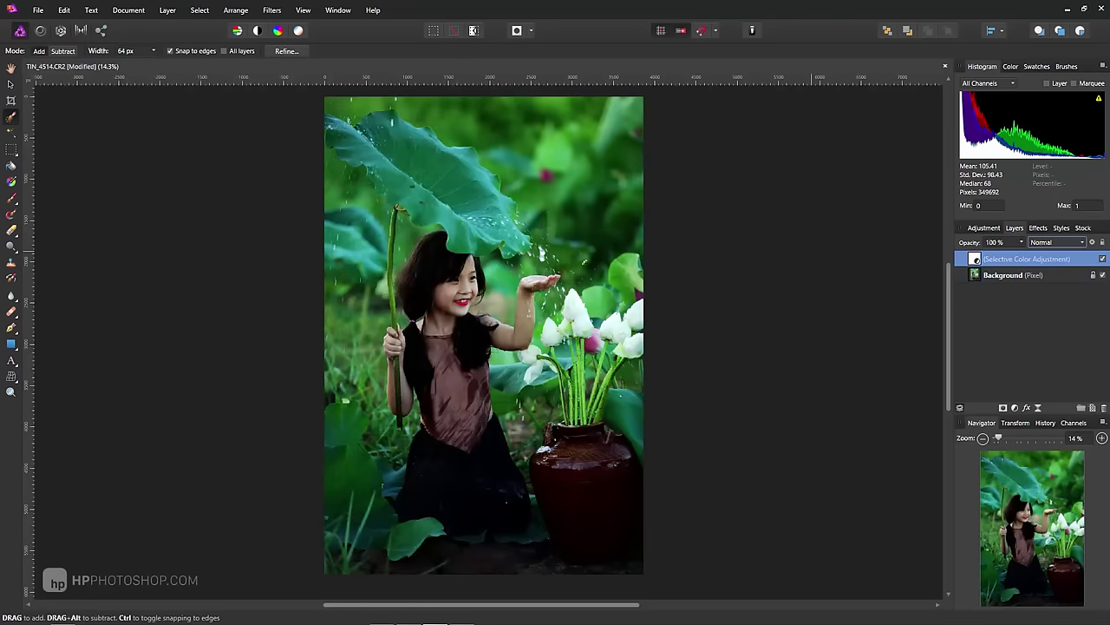
pyautogui.click(1063, 243)
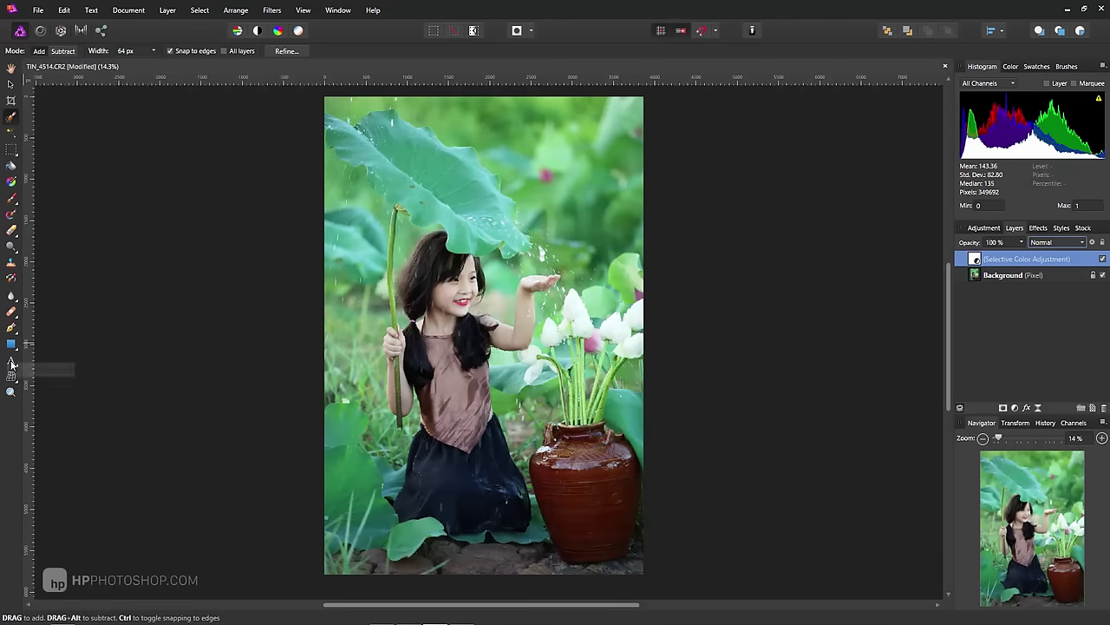
pyautogui.click(10, 391)
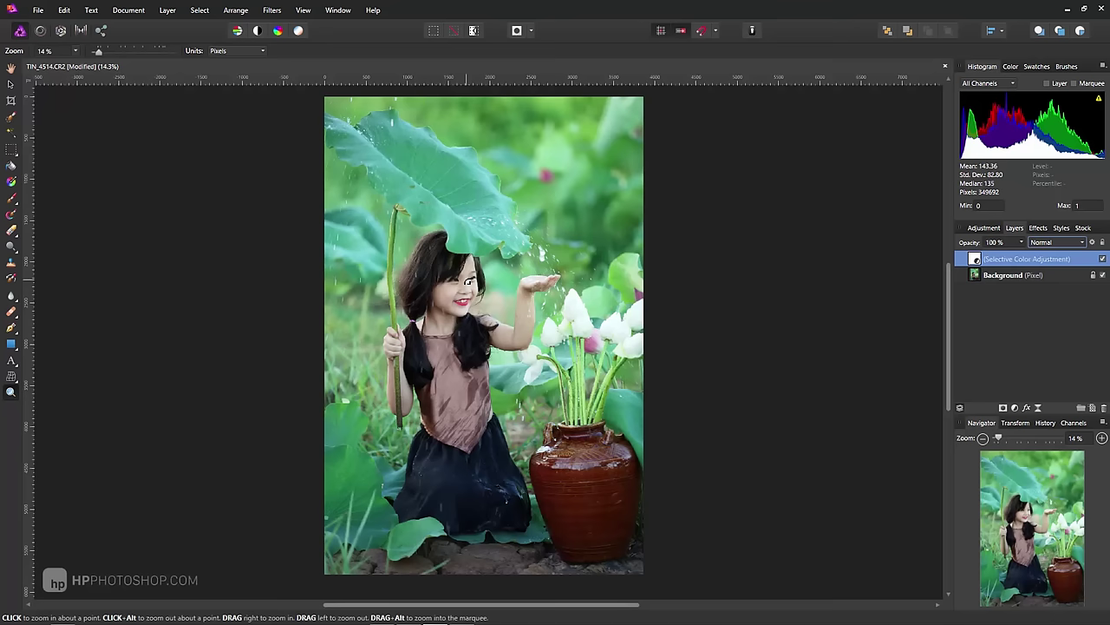
pyautogui.scroll(1, 468, 282)
pyautogui.scroll(4, 468, 282)
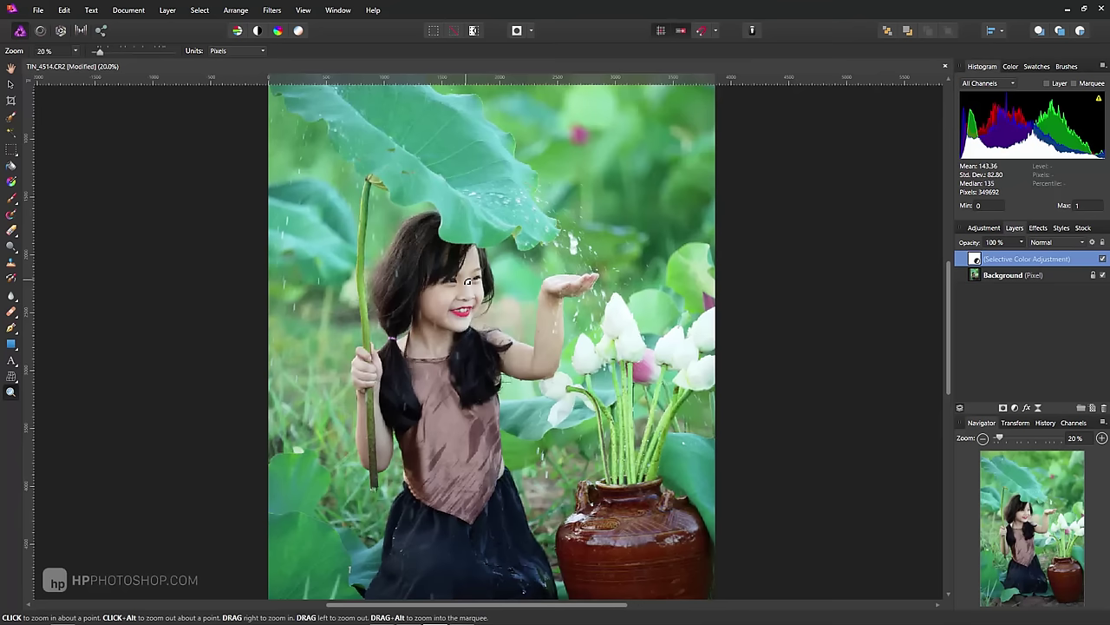
pyautogui.scroll(2, 469, 282)
pyautogui.scroll(4, 469, 282)
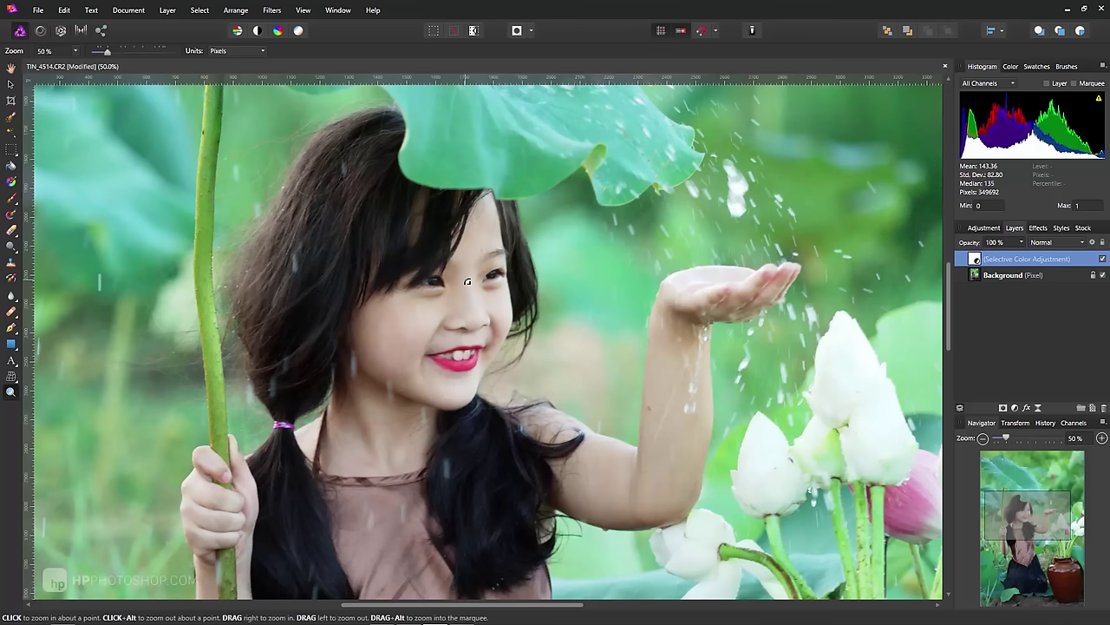
pyautogui.keyDown('alt'); pyautogui.click(468, 282); pyautogui.keyUp('alt')
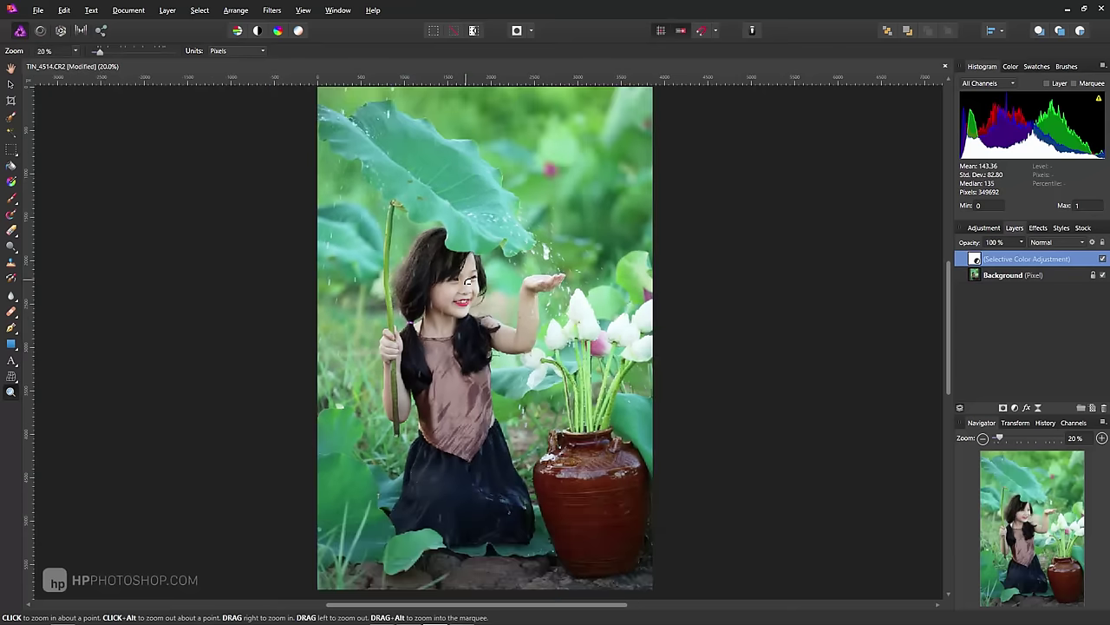
pyautogui.keyDown('alt'); pyautogui.click(468, 281); pyautogui.keyUp('alt')
pyautogui.click(468, 282)
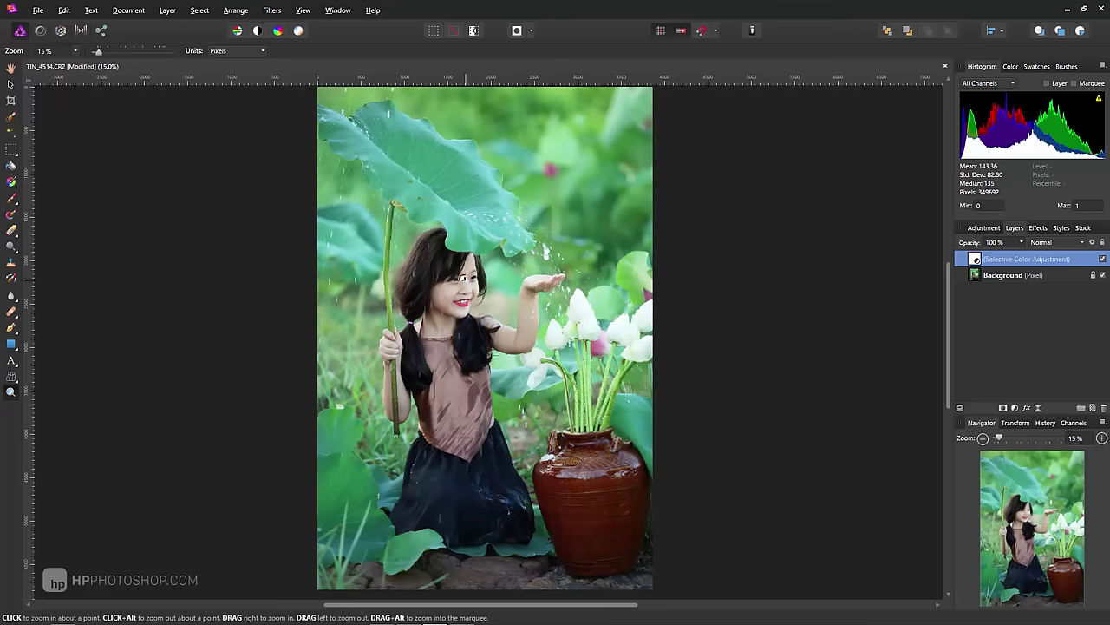
pyautogui.click(486, 280)
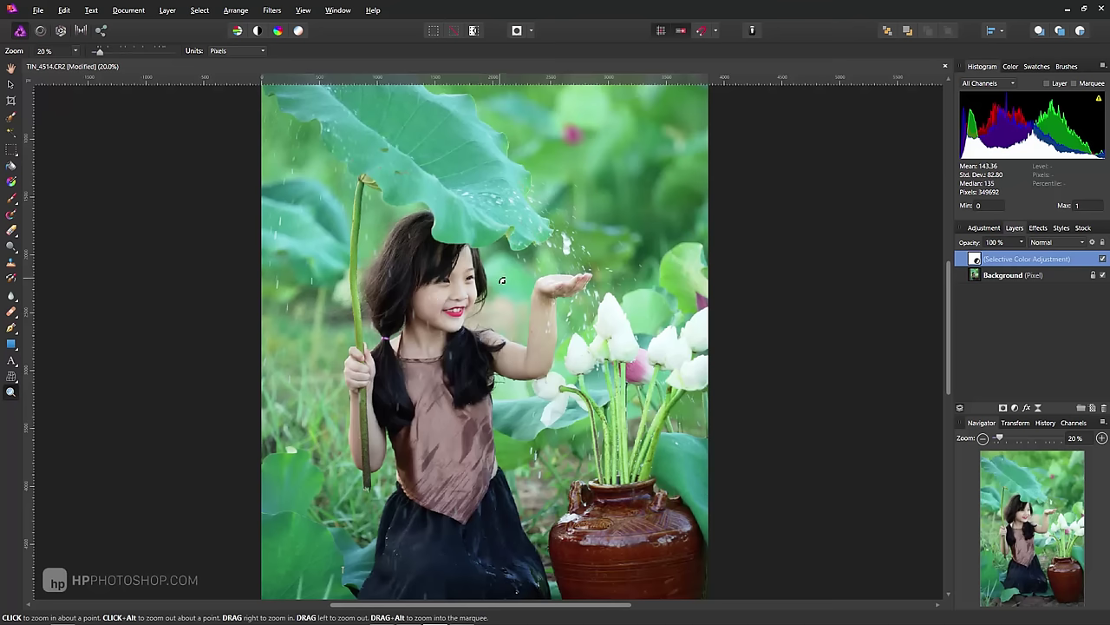
pyautogui.moveTo(500, 278); pyautogui.dragTo(347, 279)
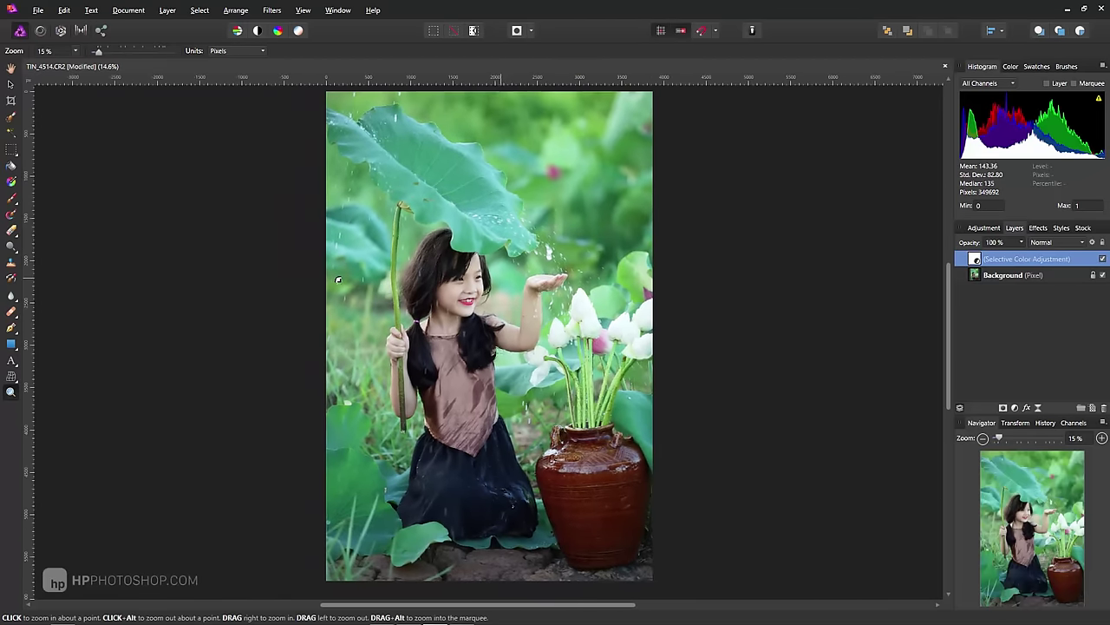
pyautogui.moveTo(473, 286); pyautogui.dragTo(477, 287)
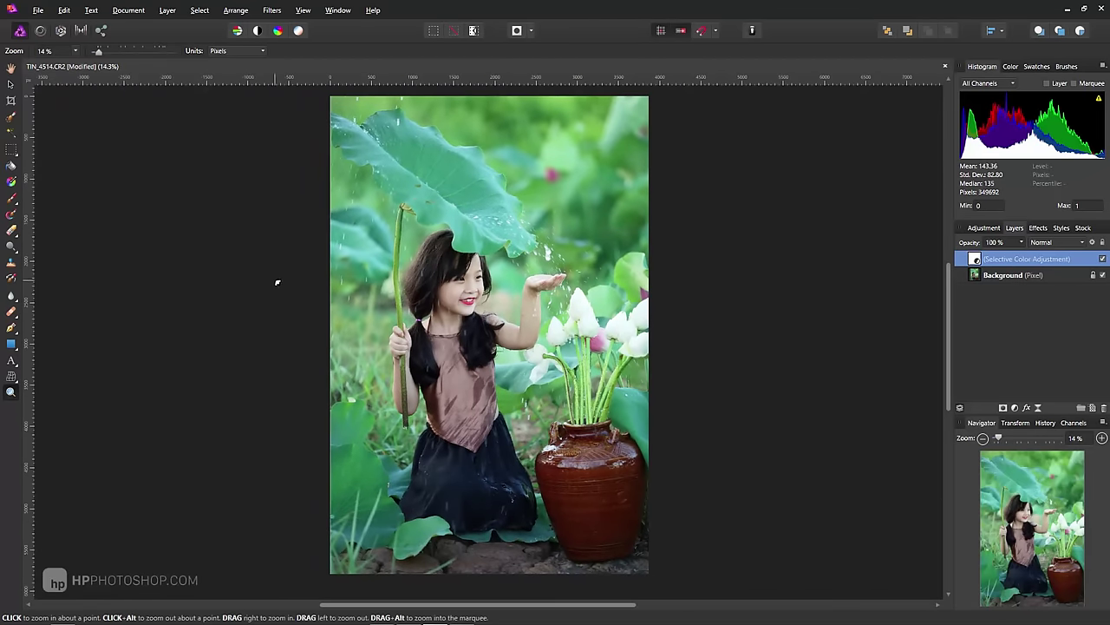